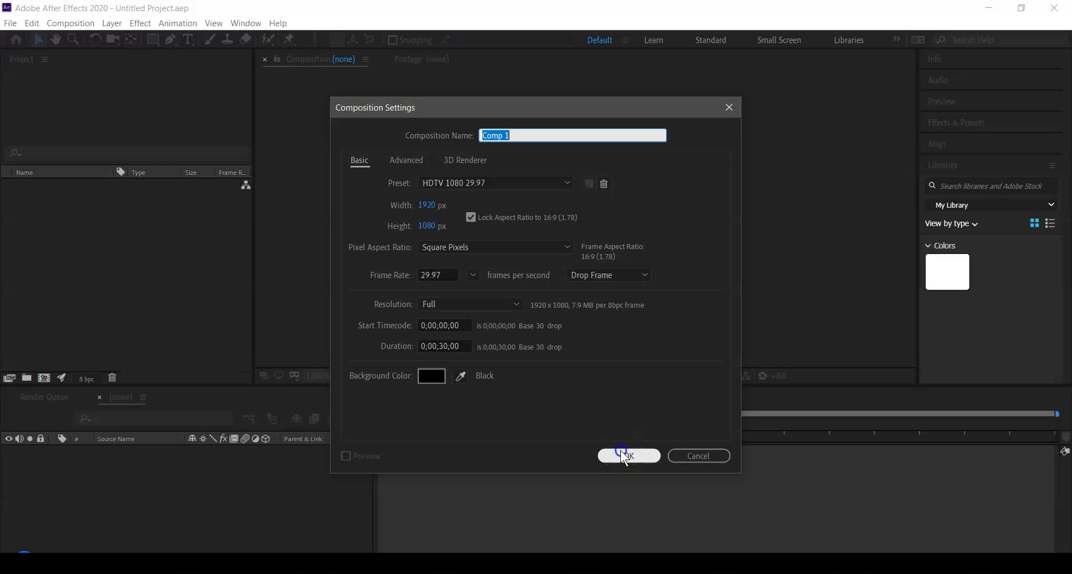
# - Create Comp 1 with the HDTV 1080 29.97 preset and import the audio file RecordingExample.m4a into the project
pyautogui.click(621, 453)
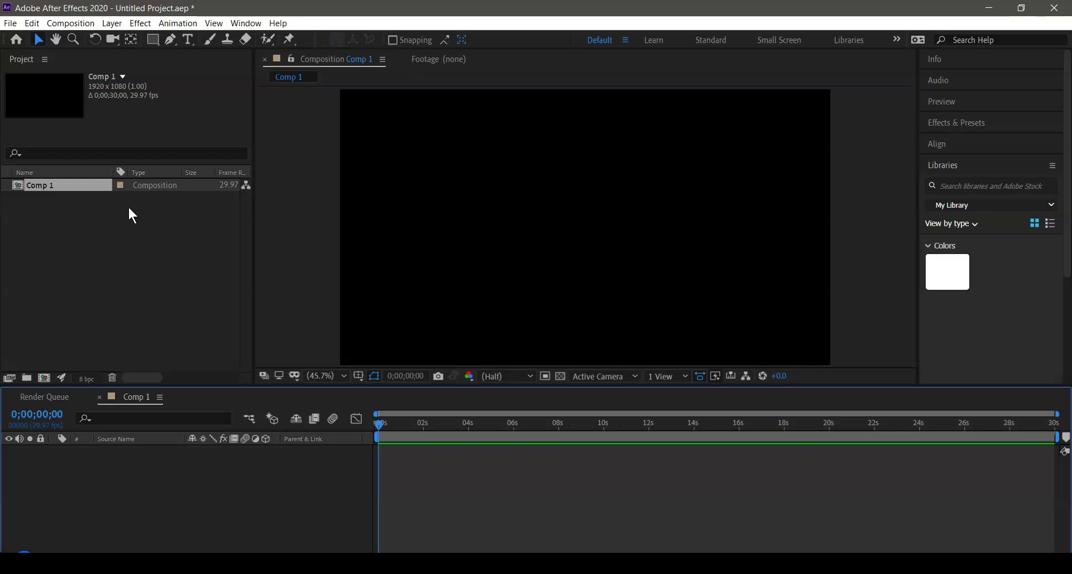
pyautogui.rightClick(119, 263)
pyautogui.moveTo(228, 326)
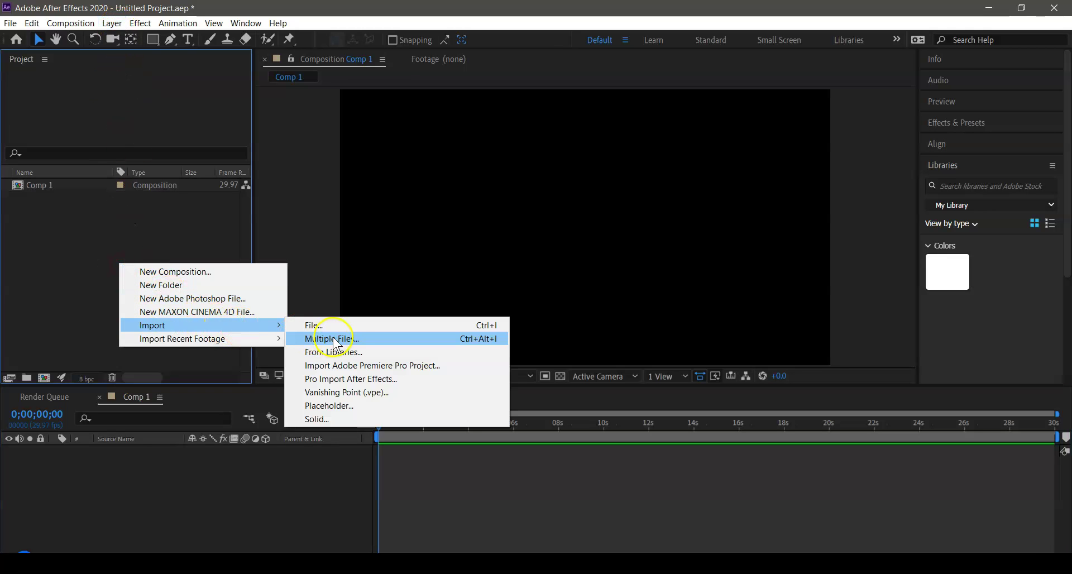
pyautogui.click(354, 325)
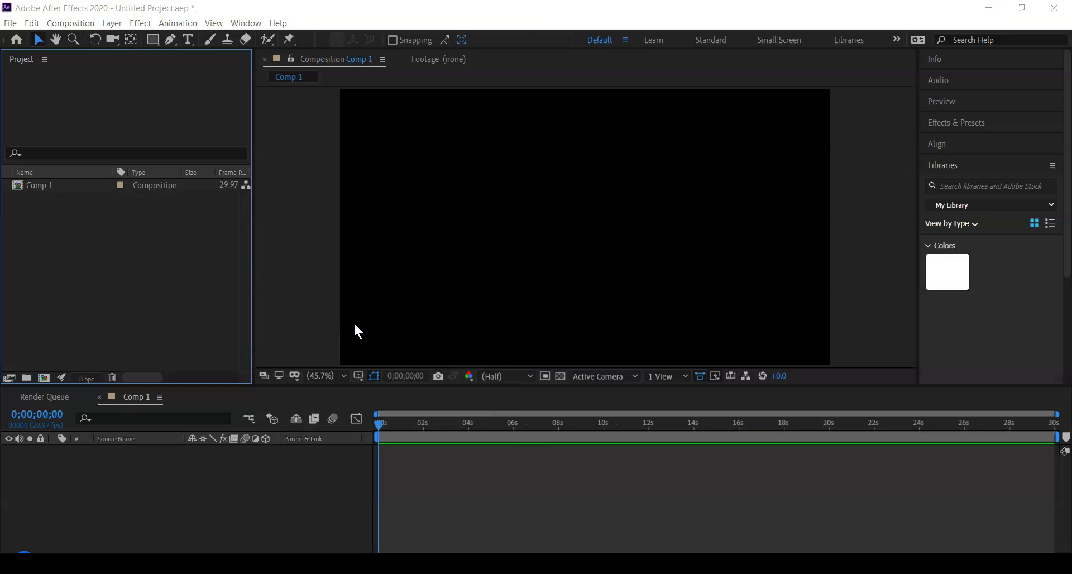
pyautogui.click(223, 146)
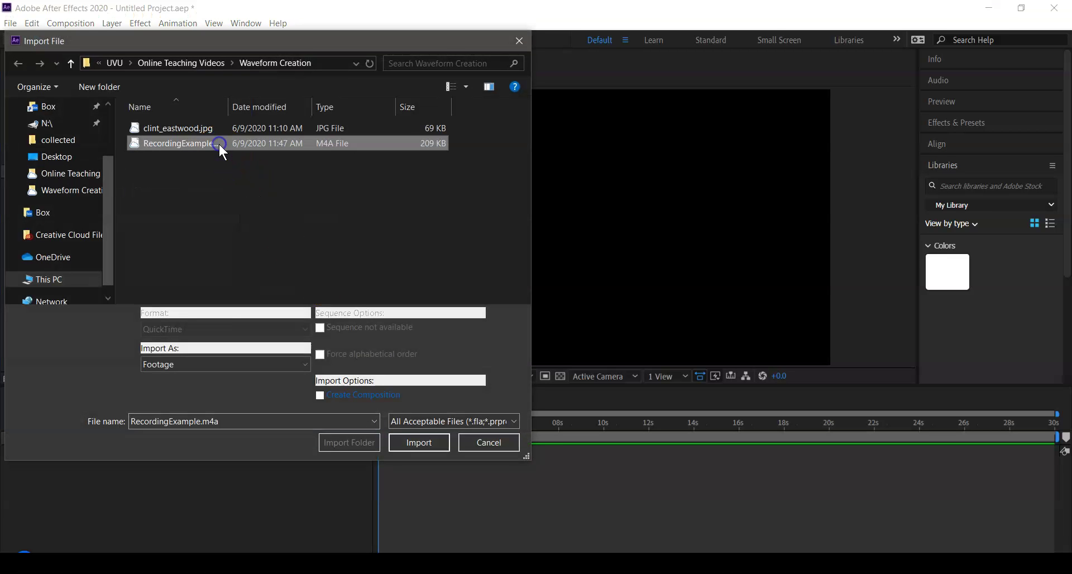
pyautogui.click(408, 437)
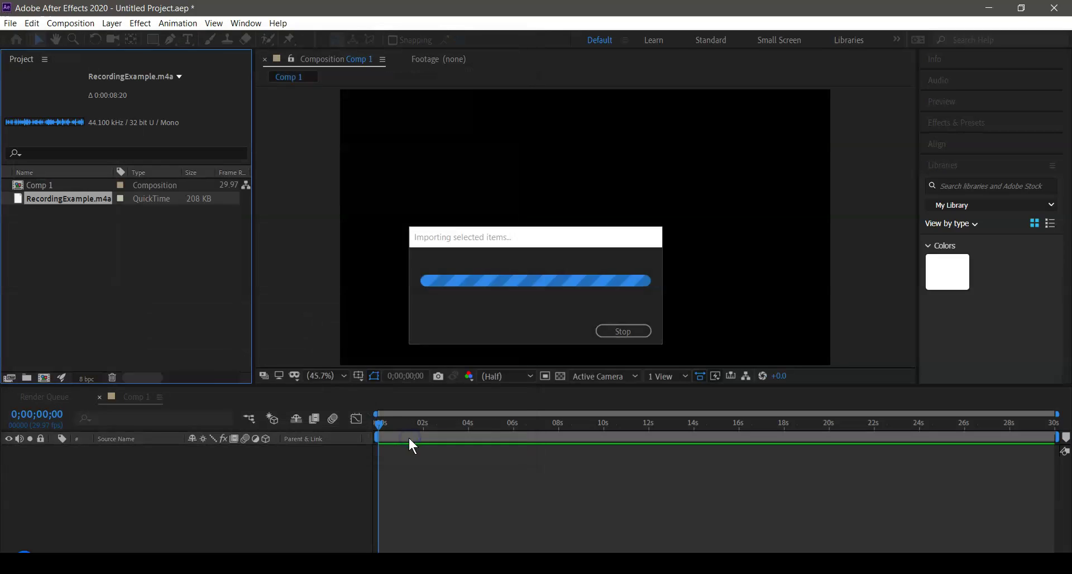
# - Add RecordingExample.m4a as a layer in the Comp 1 timeline and leave it deselected
pyautogui.moveTo(82, 201); pyautogui.dragTo(124, 463)
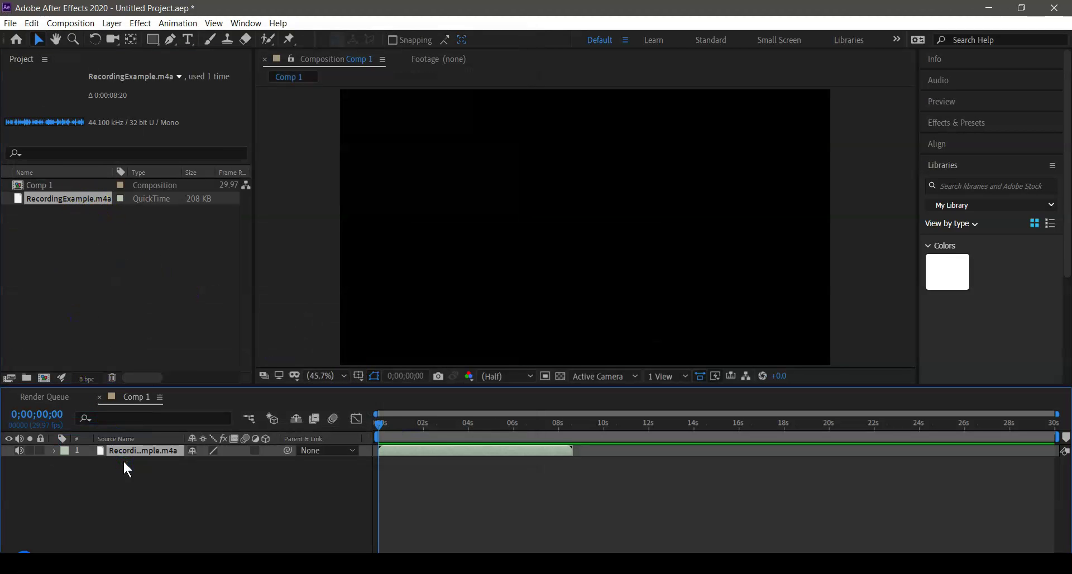
pyautogui.click(126, 468)
pyautogui.click(134, 420)
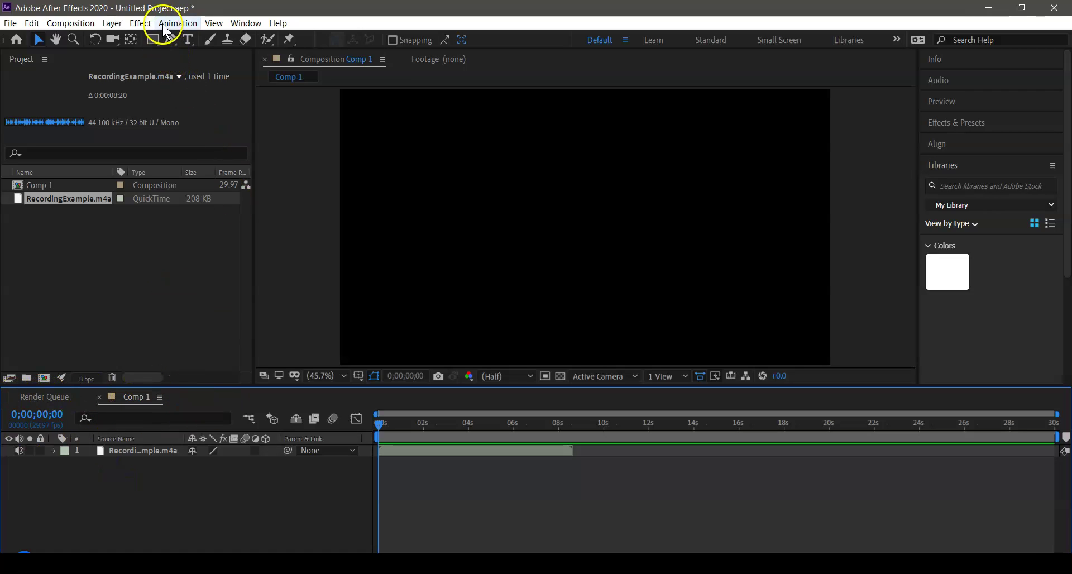
# - Create a new 1920 x 1080 px solid layer named Waveform
pyautogui.click(141, 23)
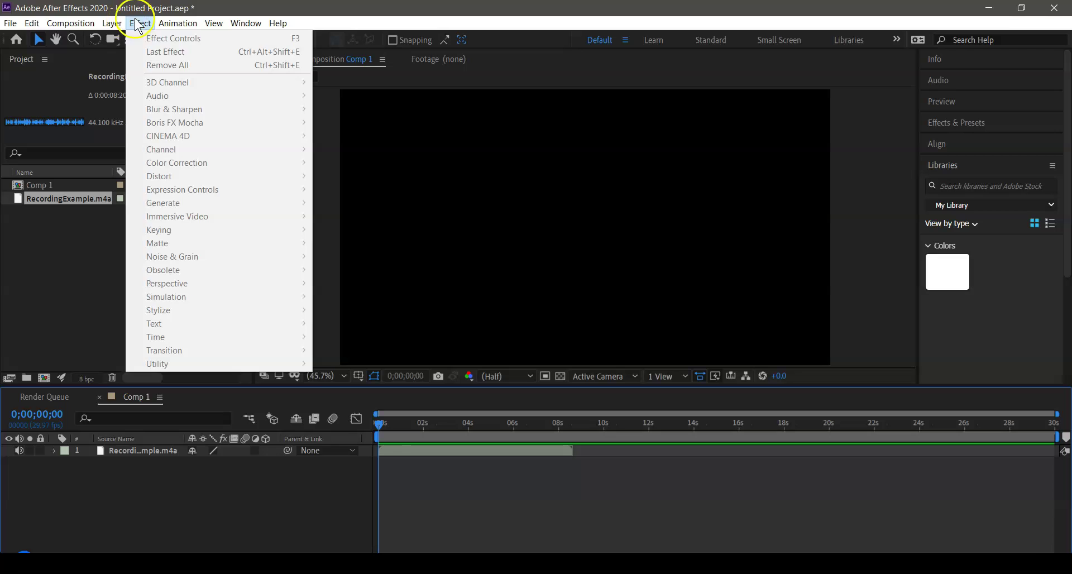
pyautogui.moveTo(112, 23)
pyautogui.moveTo(132, 40)
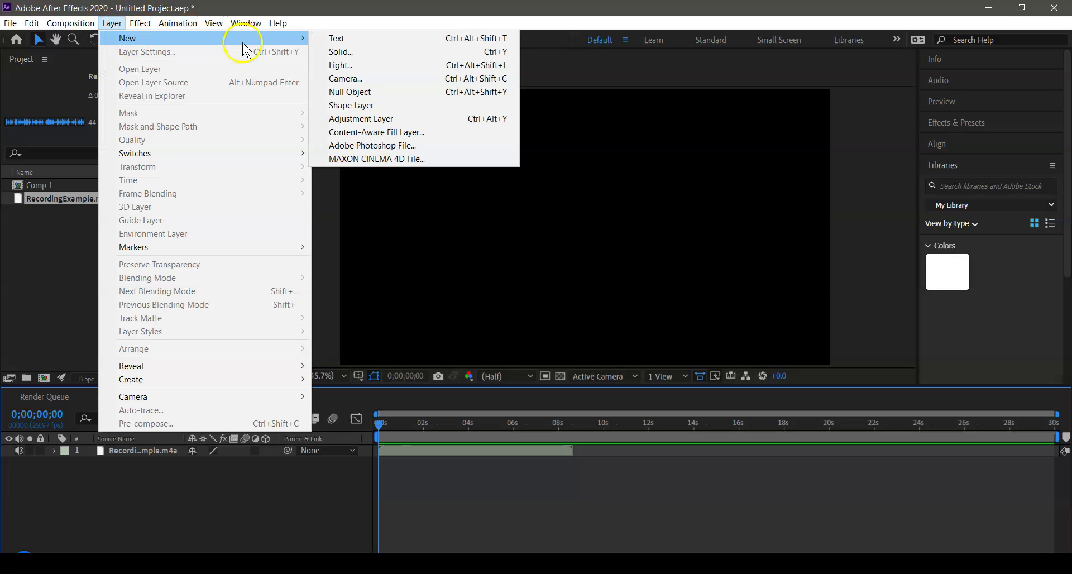
pyautogui.click(335, 52)
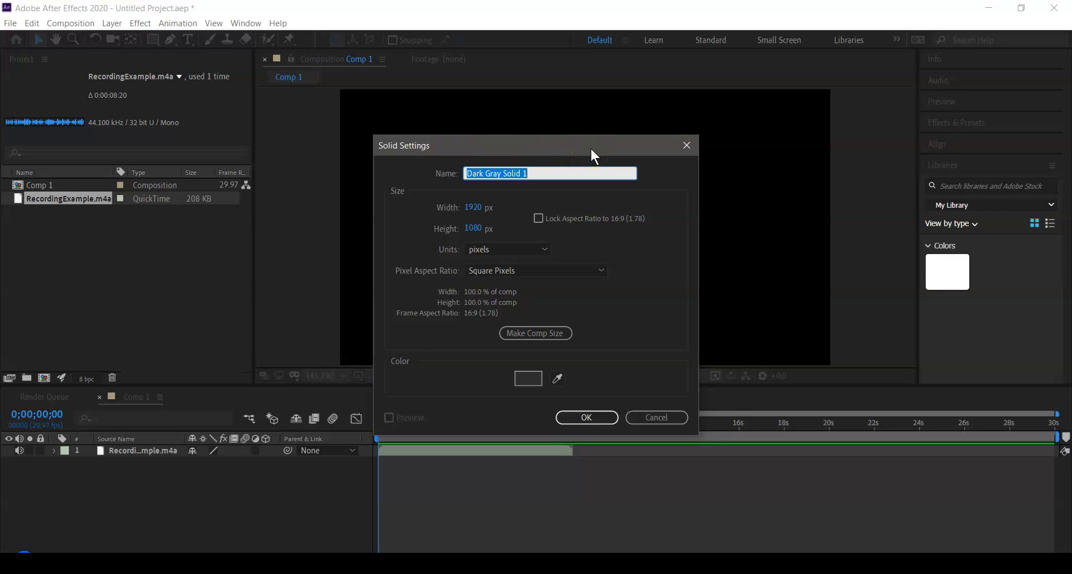
pyautogui.write('Waveform')
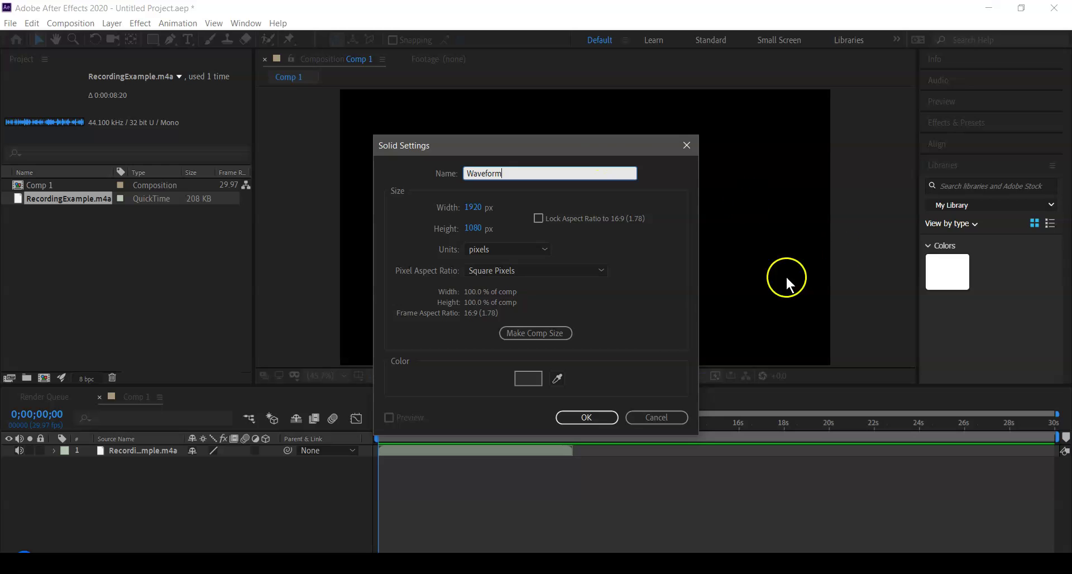
pyautogui.click(587, 417)
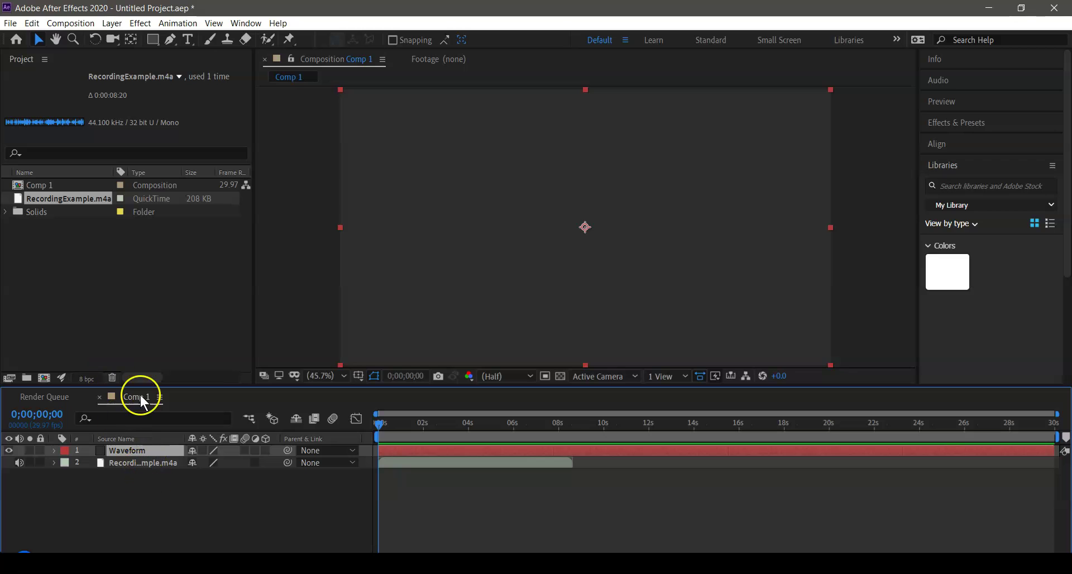
# - Apply the Audio Waveform effect to the Waveform layer and use RecordingExample.m4a as its audio layer
pyautogui.click(144, 22)
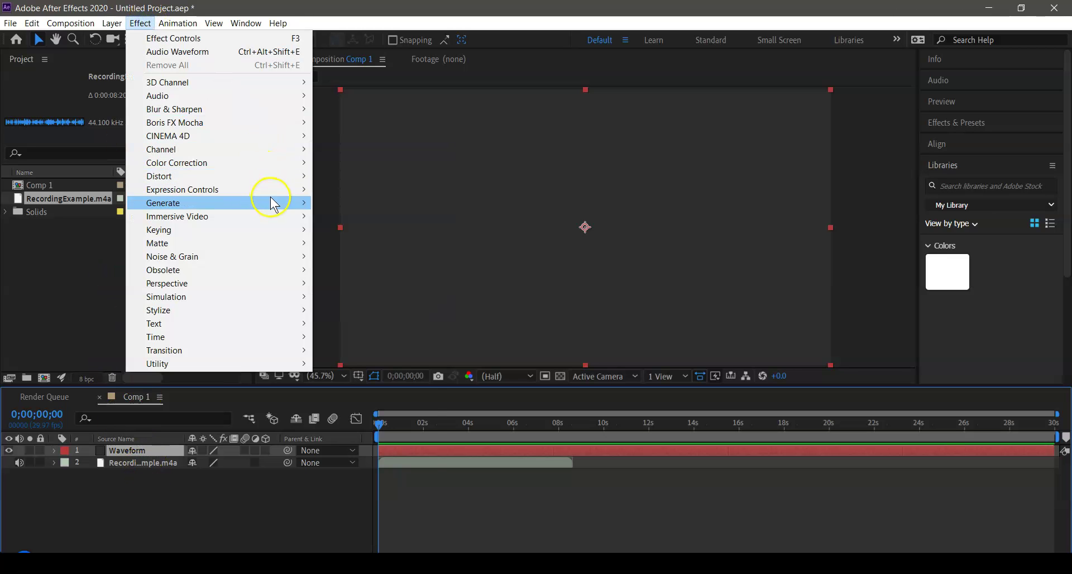
pyautogui.moveTo(270, 201)
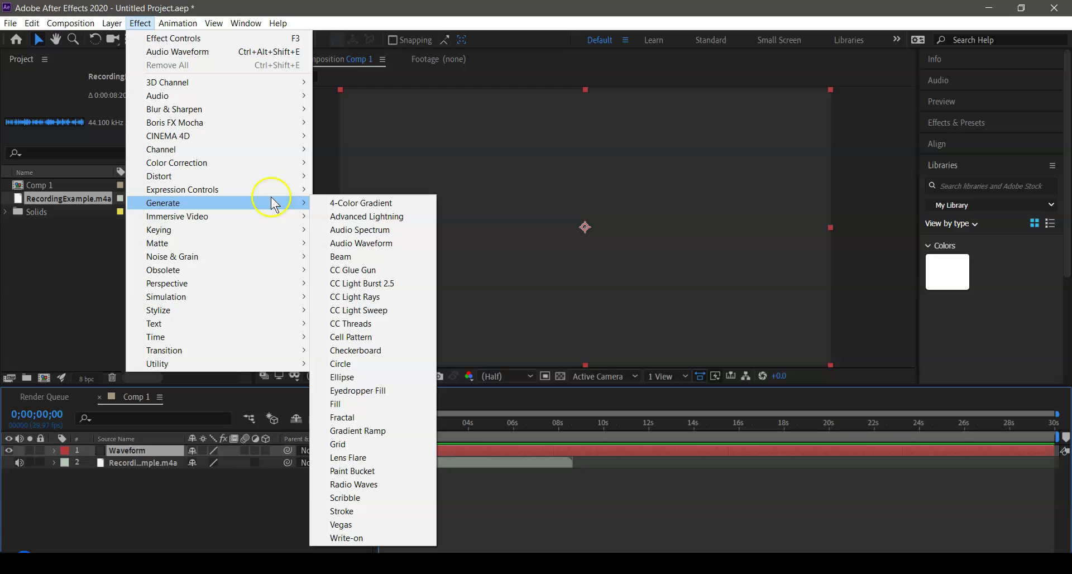
pyautogui.click(399, 243)
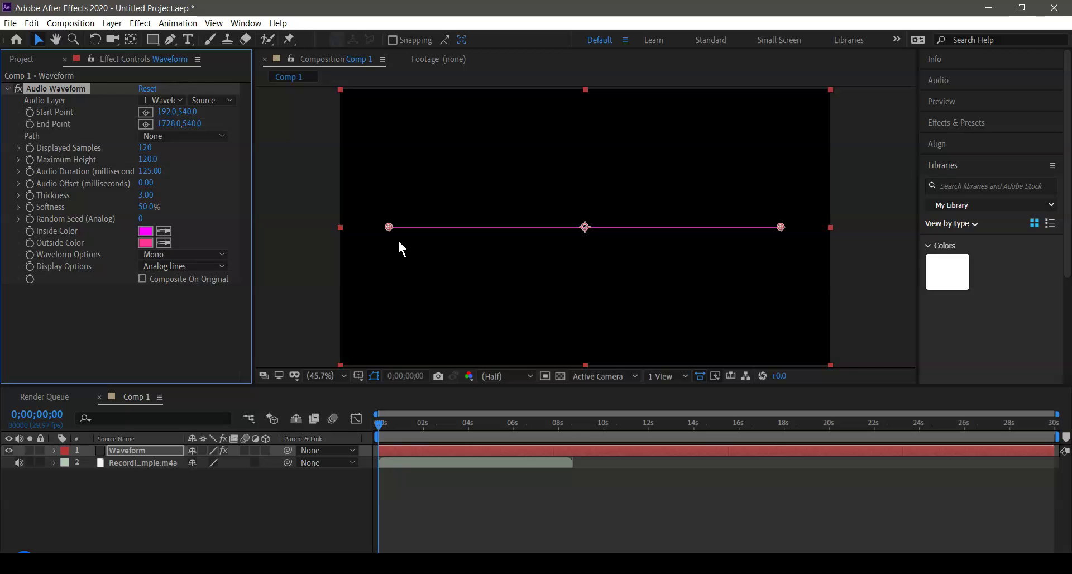
pyautogui.click(180, 100)
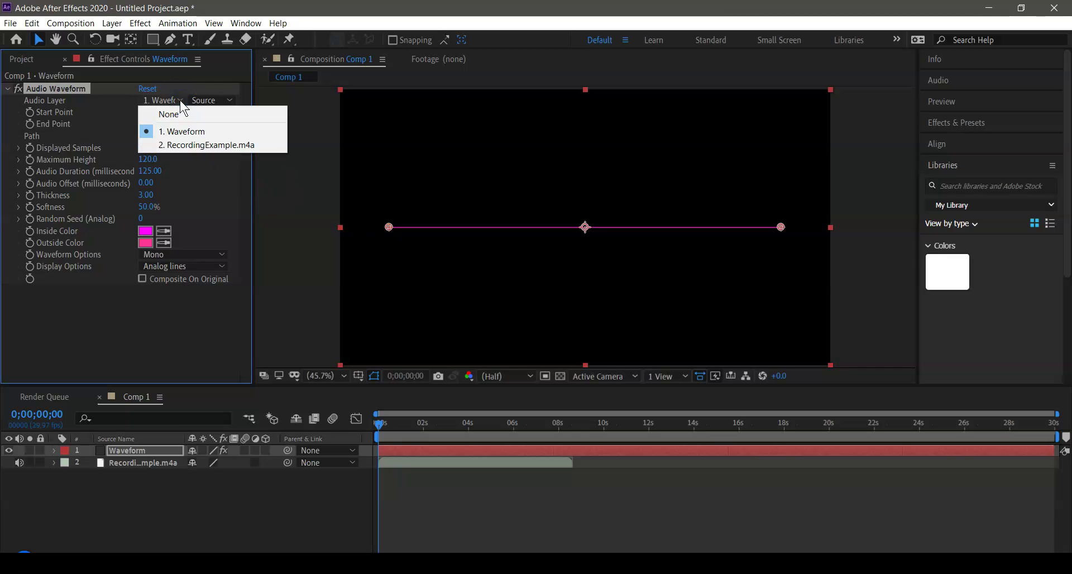
pyautogui.click(182, 144)
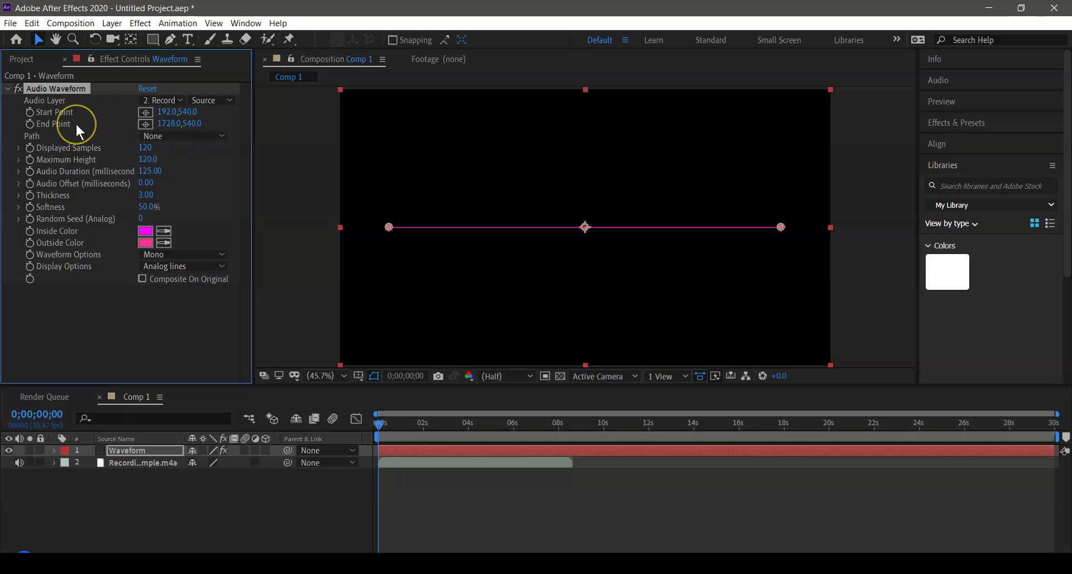
# - Set the audio waveform's maximum height to about 403 and its audio duration to about 1418 milliseconds
pyautogui.click(19, 148)
pyautogui.click(19, 148)
pyautogui.click(19, 160)
pyautogui.moveTo(86, 178); pyautogui.dragTo(195, 176)
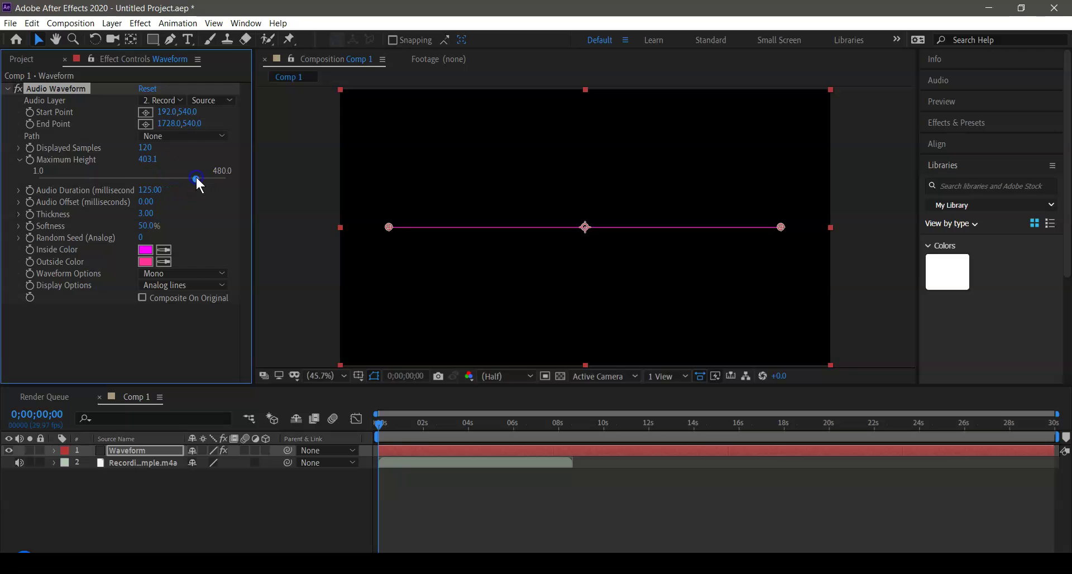
pyautogui.click(18, 191)
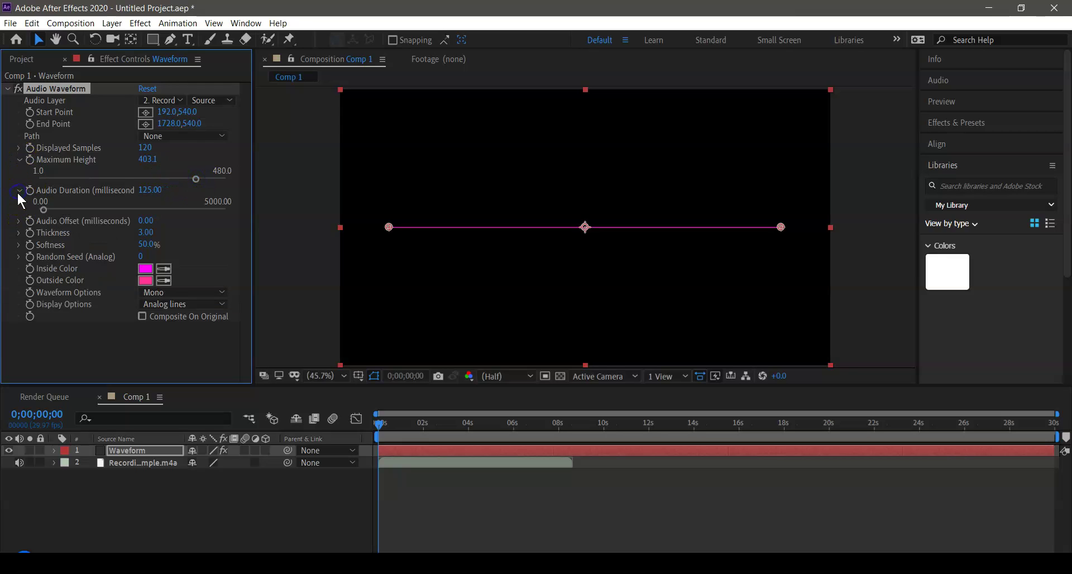
pyautogui.click(91, 209)
# - Set the waveform's thickness to 24.25 and its softness to 14.9%
pyautogui.click(18, 232)
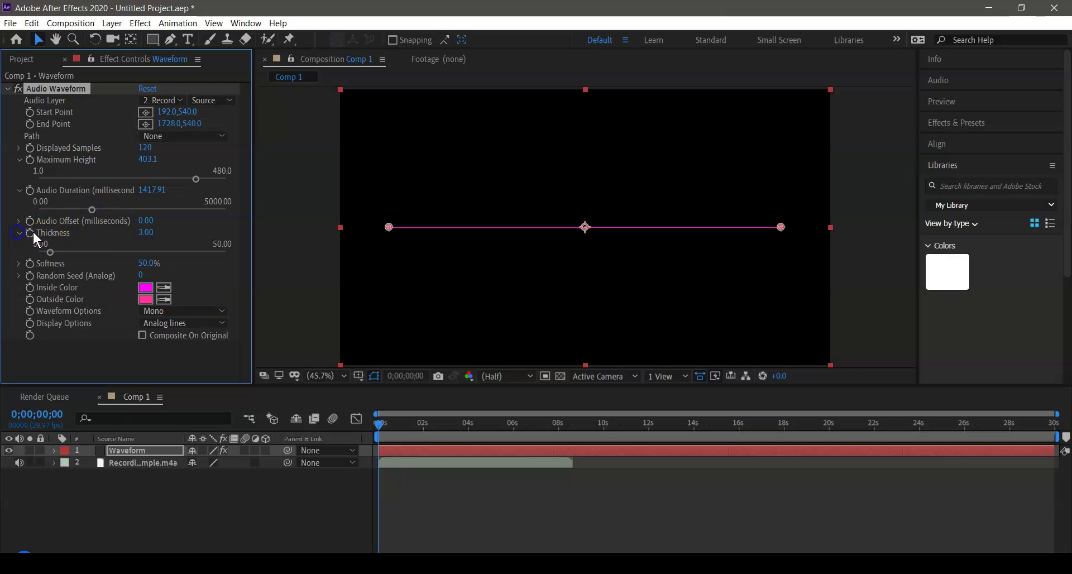
pyautogui.click(132, 251)
pyautogui.click(161, 299)
pyautogui.click(144, 290)
pyautogui.click(19, 262)
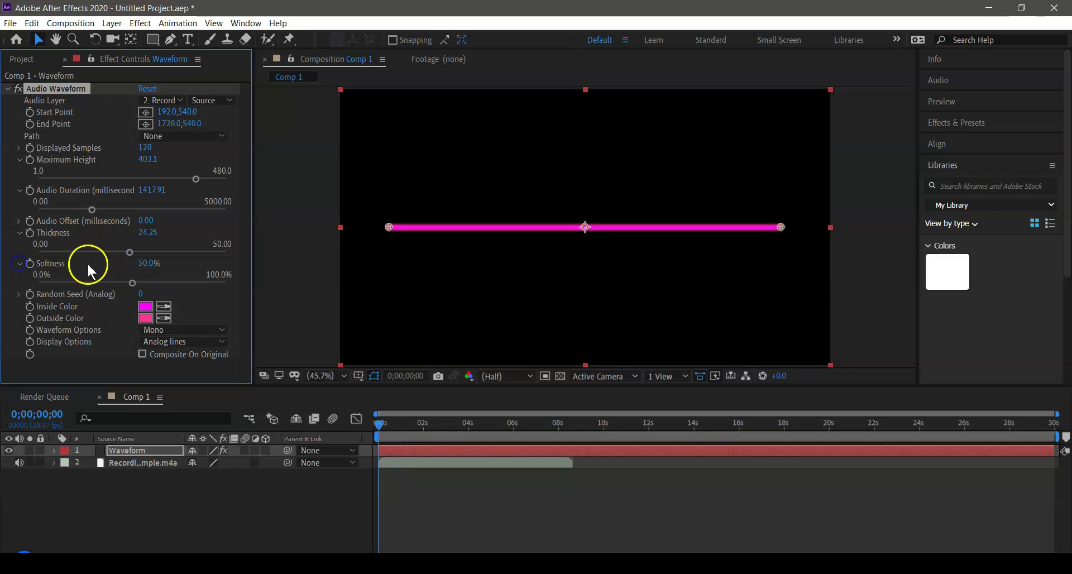
pyautogui.click(95, 282)
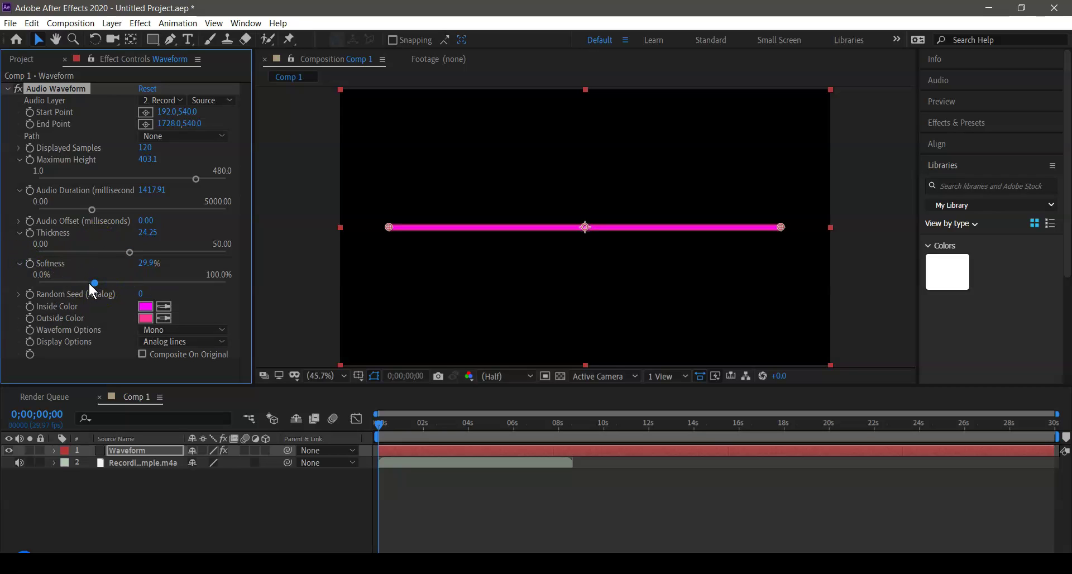
pyautogui.click(67, 283)
# - Change the waveform's inside color to blue and its outside color to a lighter pink
pyautogui.click(145, 307)
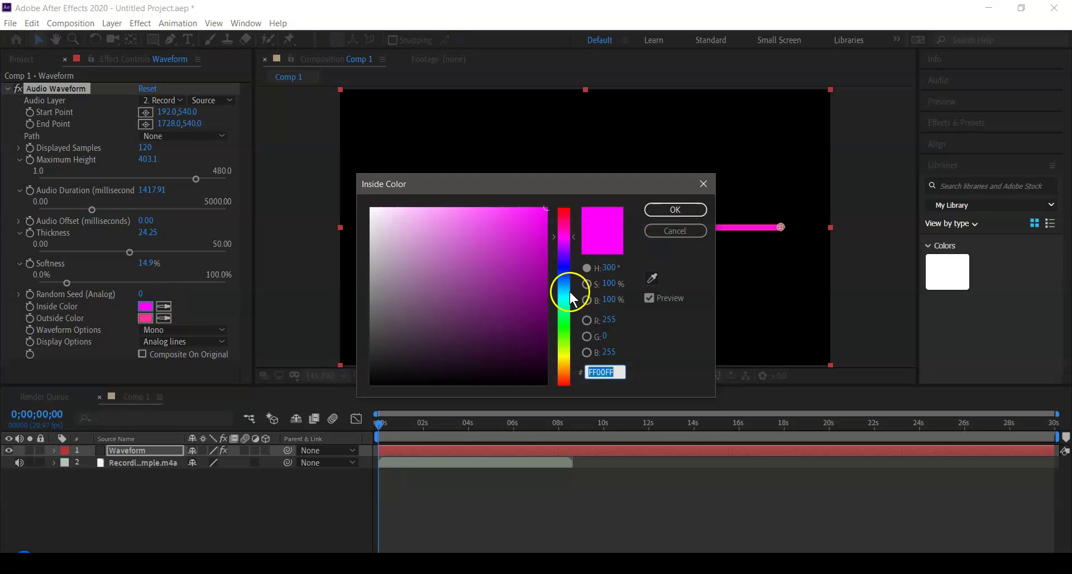
pyautogui.click(566, 281)
pyautogui.click(675, 209)
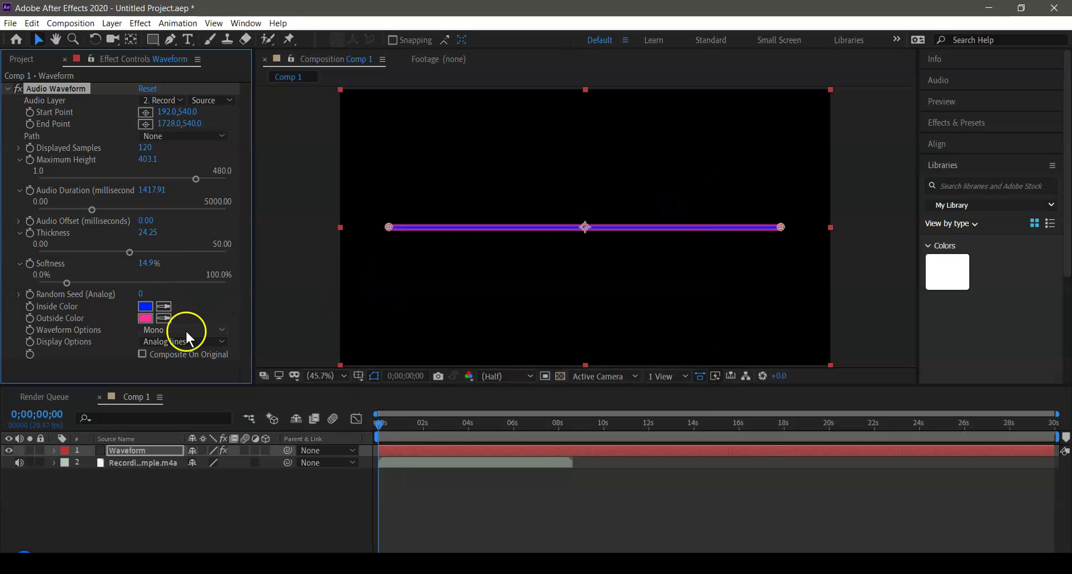
pyautogui.click(146, 318)
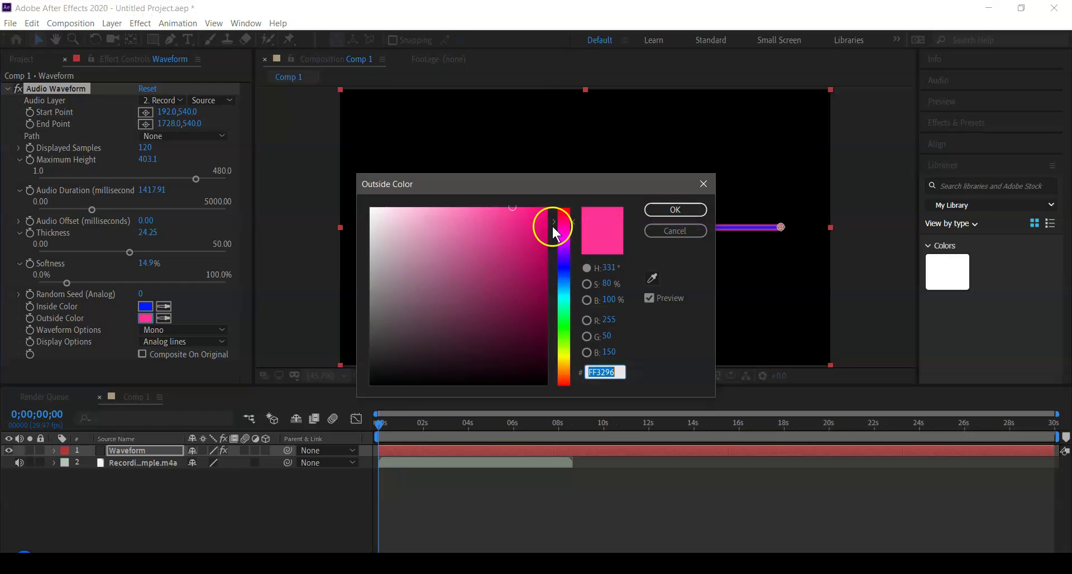
pyautogui.click(467, 209)
pyautogui.click(672, 210)
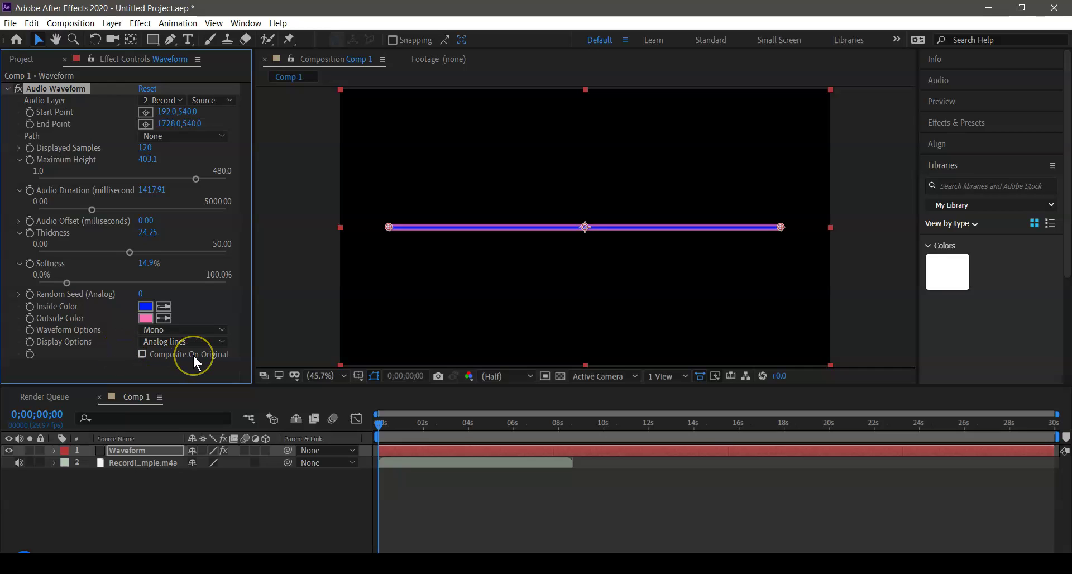
# - Preview the waveform animation from the start of the composition and stop it at about 7 seconds
pyautogui.press('space')
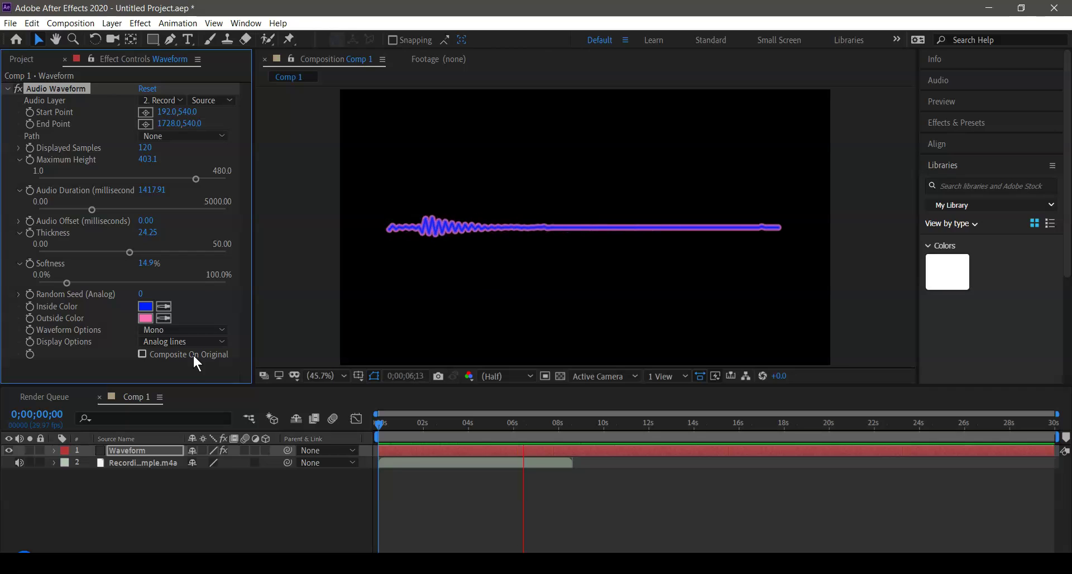
pyautogui.press('space')
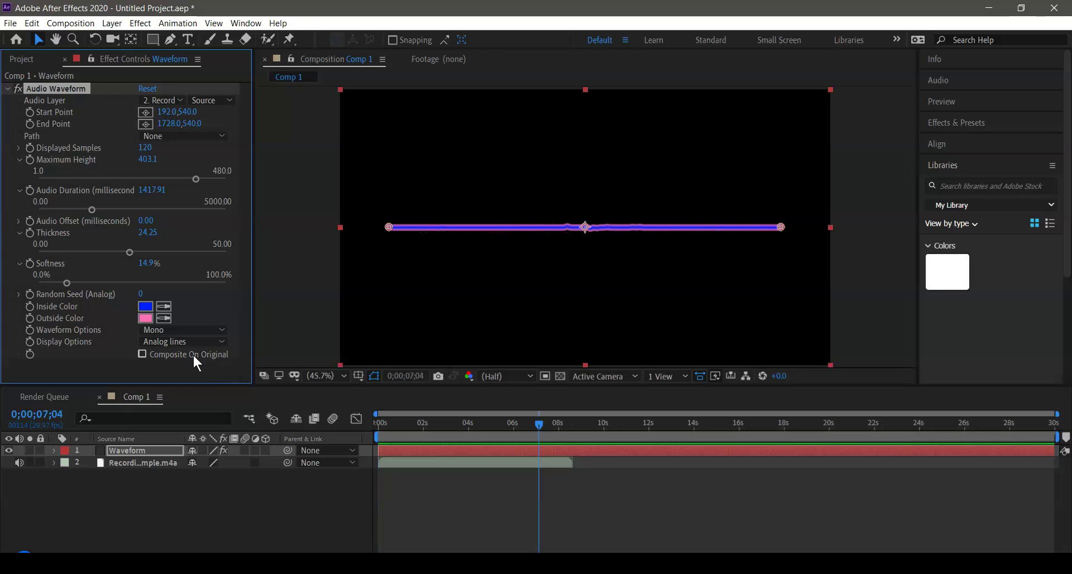
# - Return to the project items and import the image clint_eastwood.jpg
pyautogui.click(65, 60)
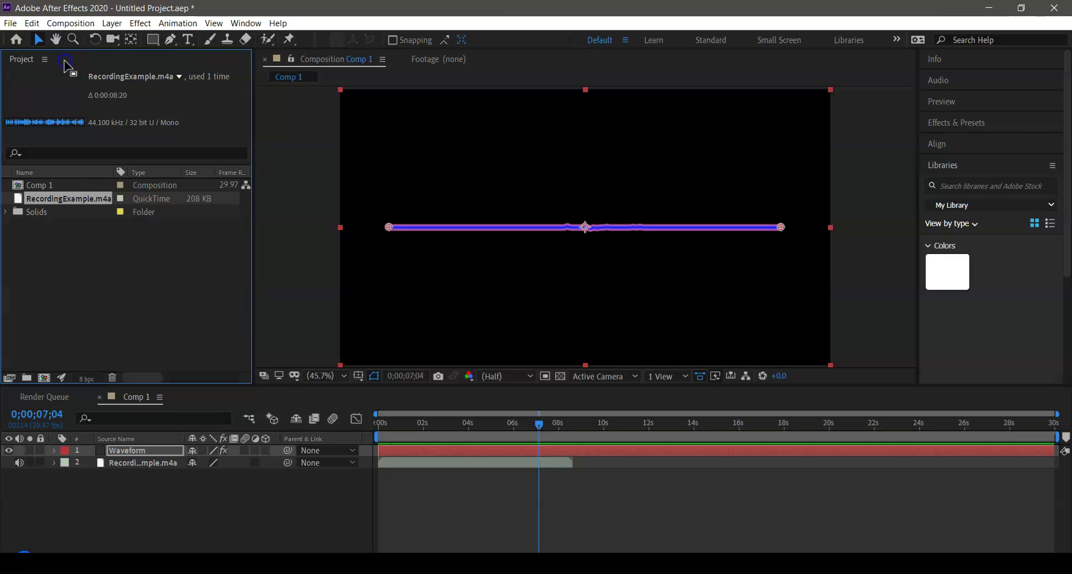
pyautogui.rightClick(85, 279)
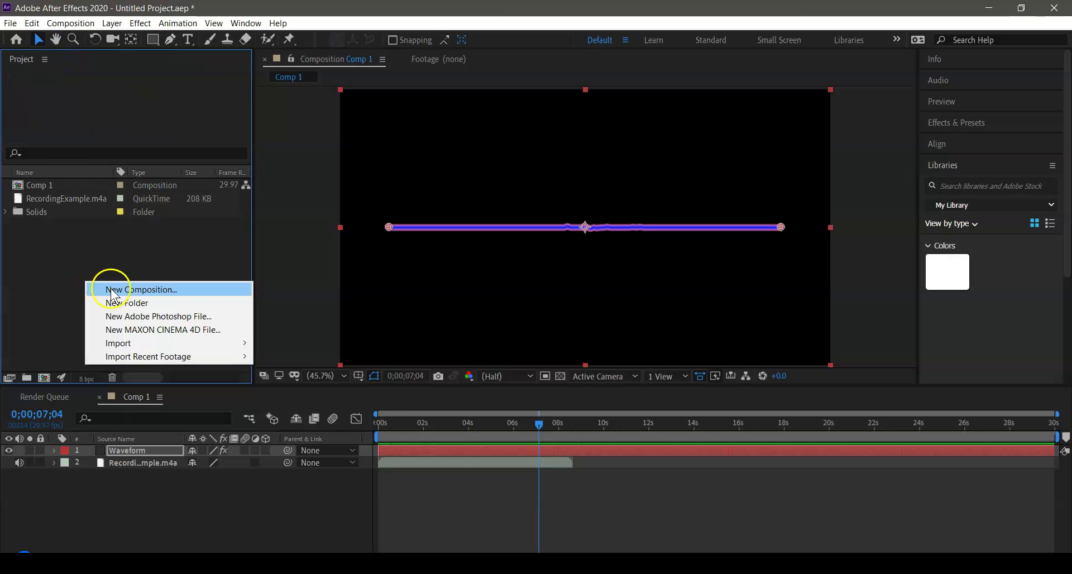
pyautogui.moveTo(167, 345)
pyautogui.click(285, 344)
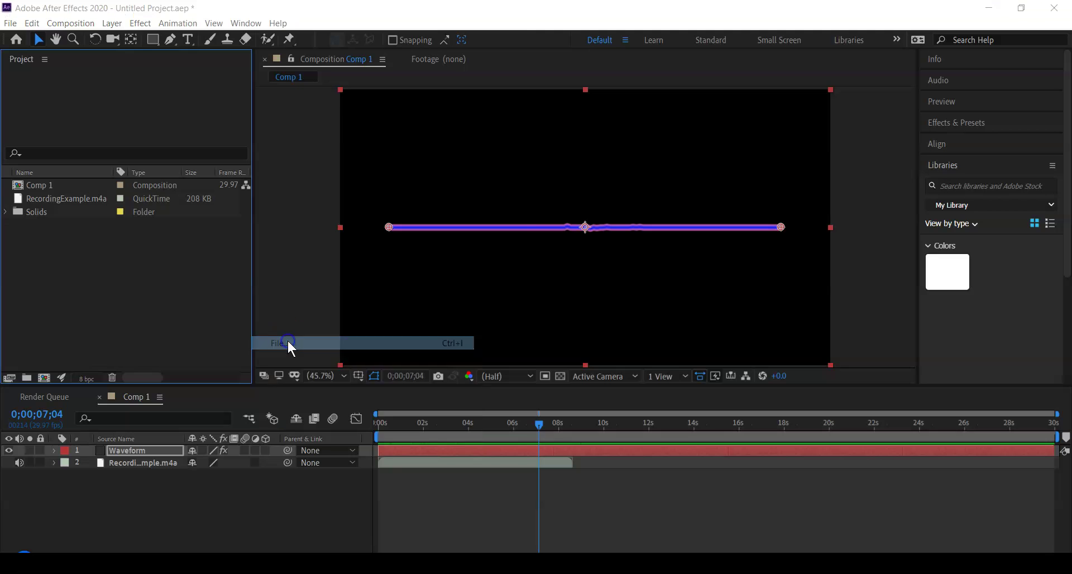
pyautogui.click(168, 128)
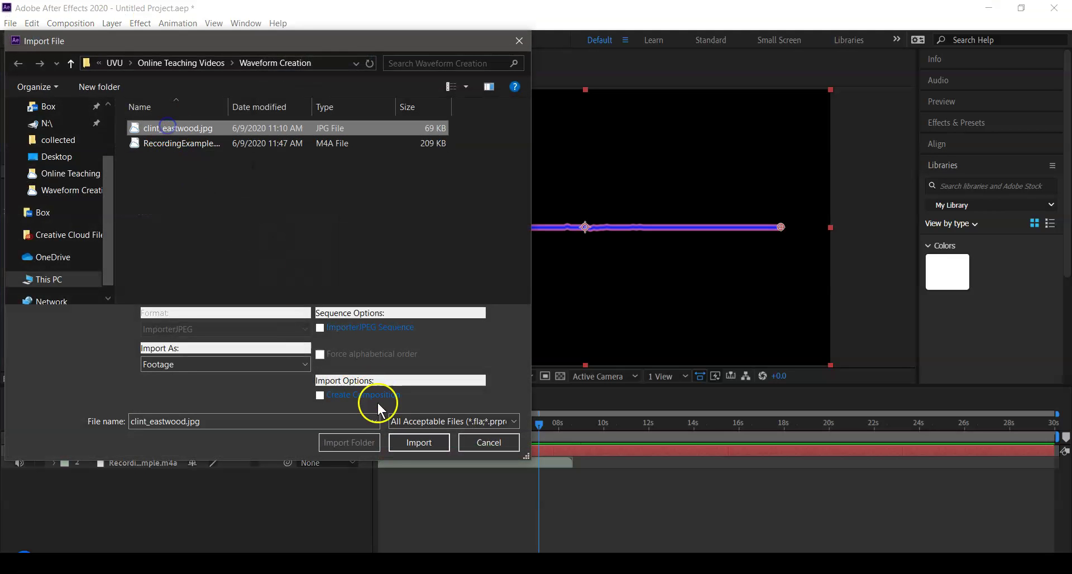
pyautogui.click(418, 442)
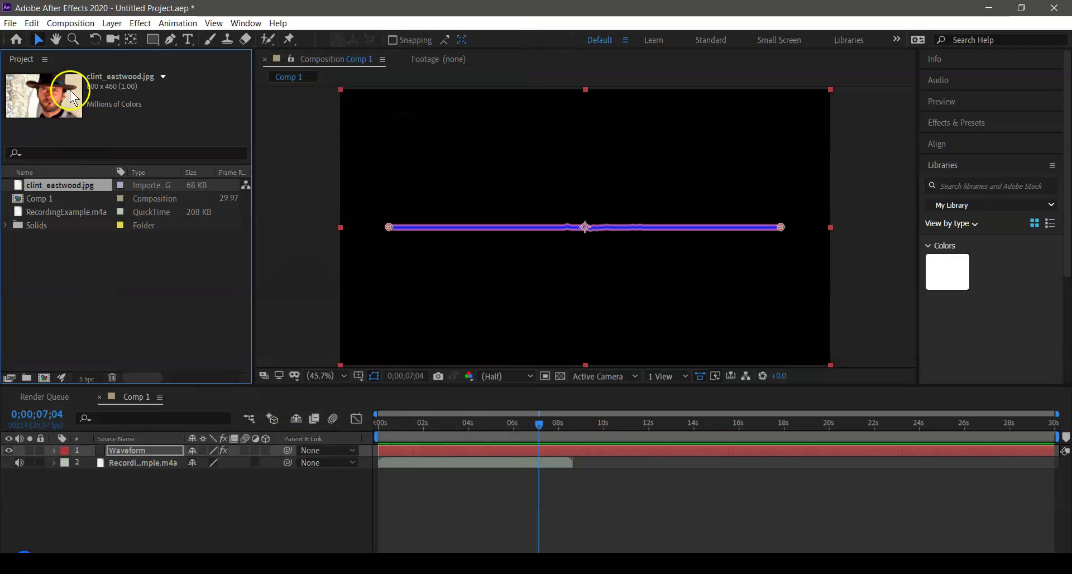
# - Place clint_eastwood.jpg above the Waveform layer and scale it down proportionally, centered over the waveform
pyautogui.moveTo(79, 184); pyautogui.dragTo(143, 453)
pyautogui.click(484, 169)
pyautogui.moveTo(484, 169); pyautogui.dragTo(525, 192)
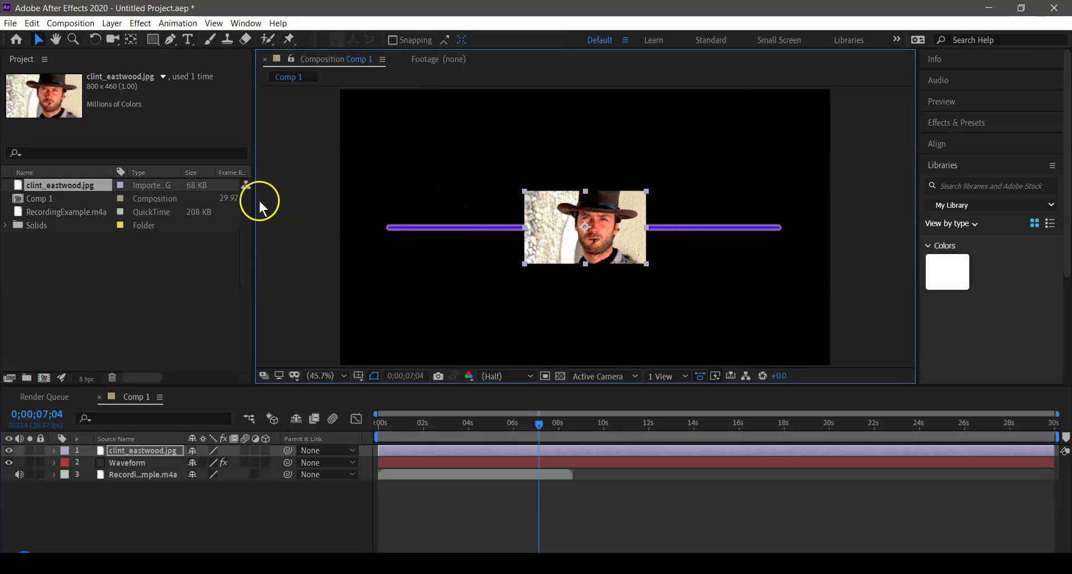
# - Move the current time to 0;00;03;04 to check the waveform behind the image
pyautogui.click(325, 276)
pyautogui.click(447, 388)
pyautogui.click(448, 423)
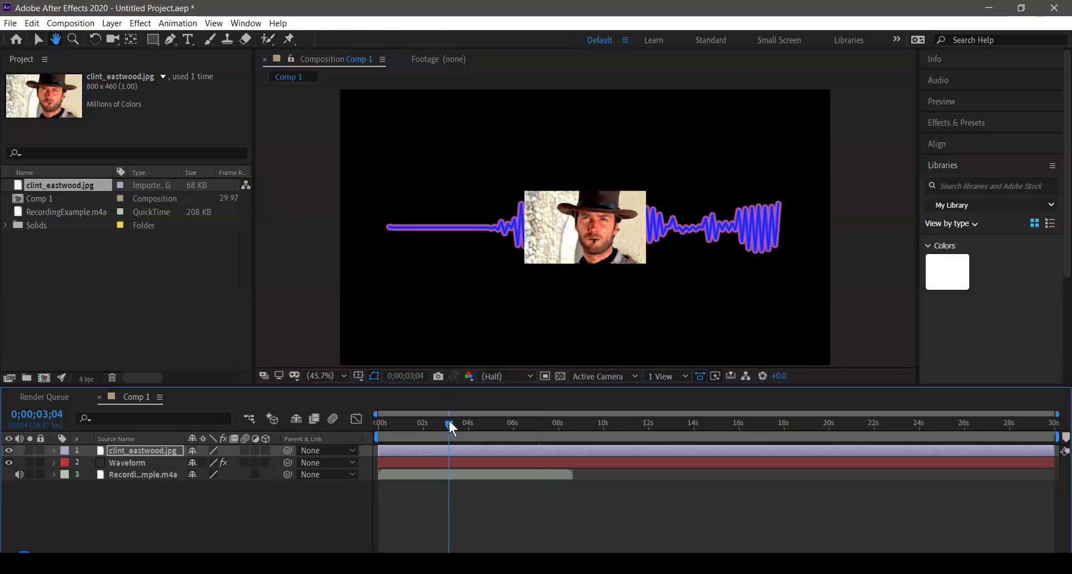
# - Preview the waveform animation with the centered image over it and stop playback at 0;00;07;15
pyautogui.press('space')
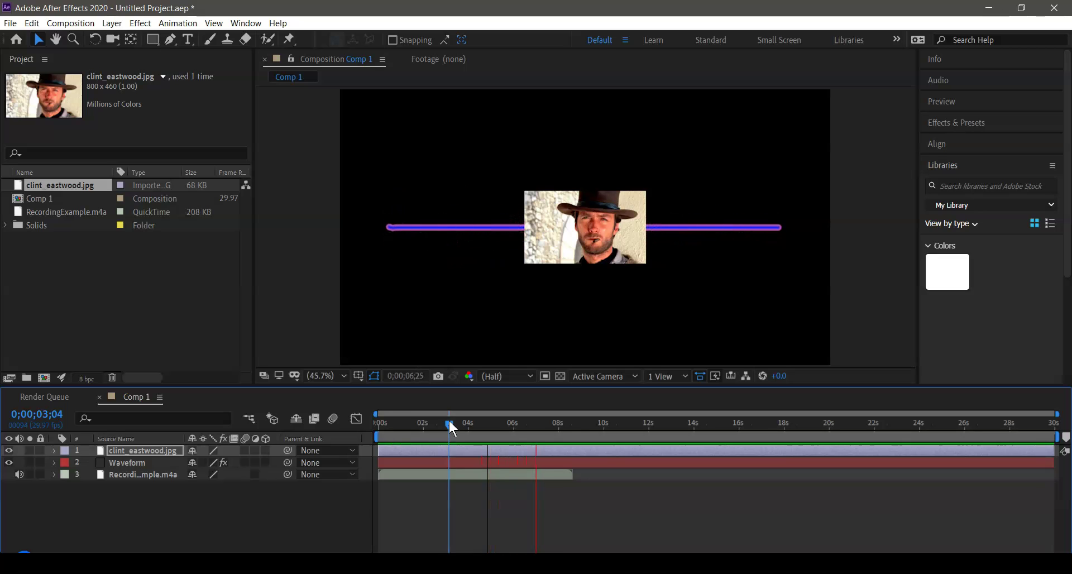
pyautogui.press('space')
pyautogui.click(469, 313)
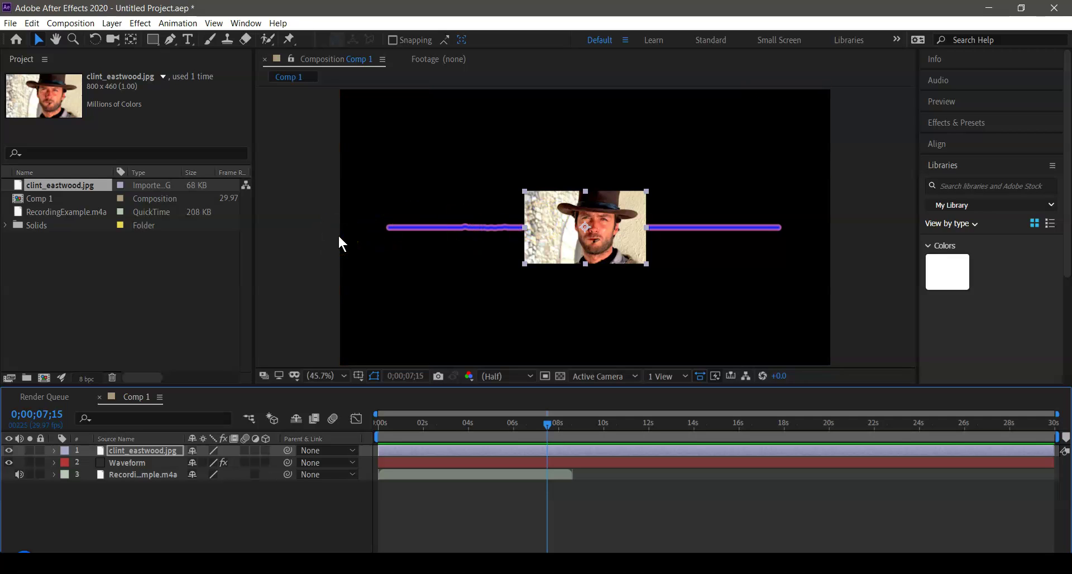
# - Add Comp 1 to the Render Queue
pyautogui.click(11, 23)
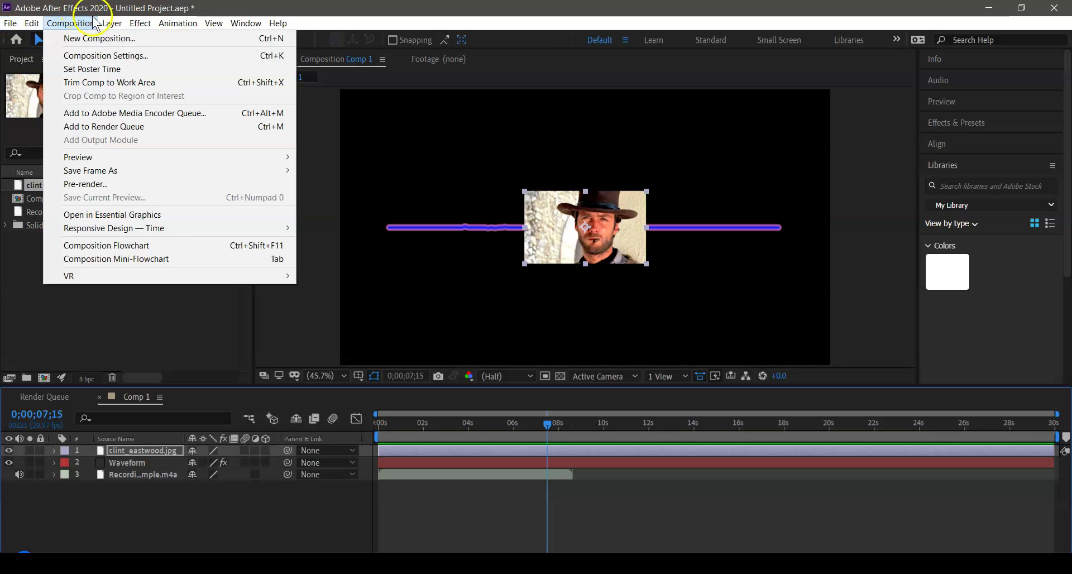
pyautogui.moveTo(115, 24)
pyautogui.moveTo(73, 24)
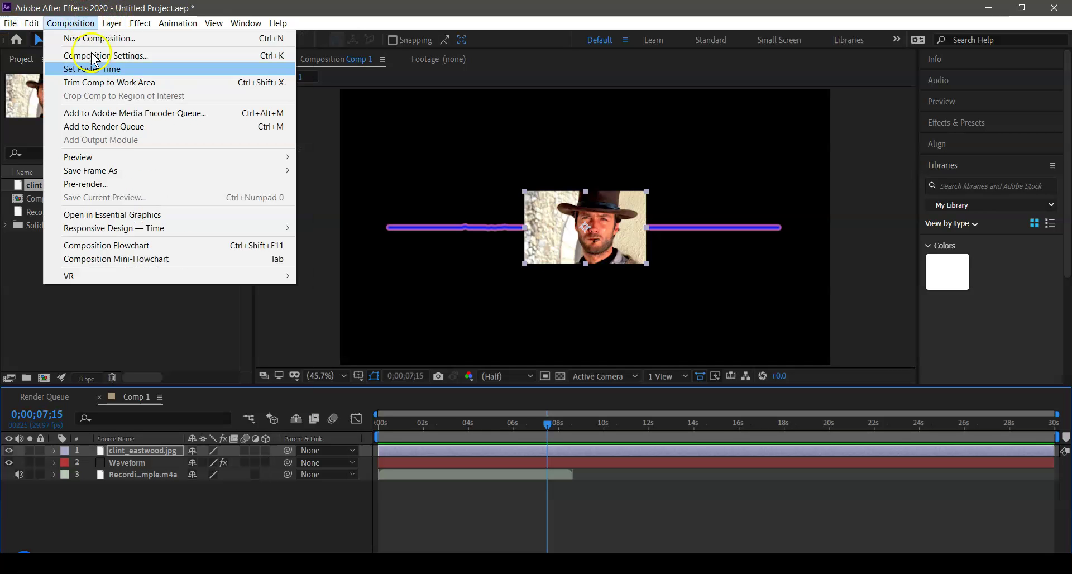
pyautogui.click(123, 128)
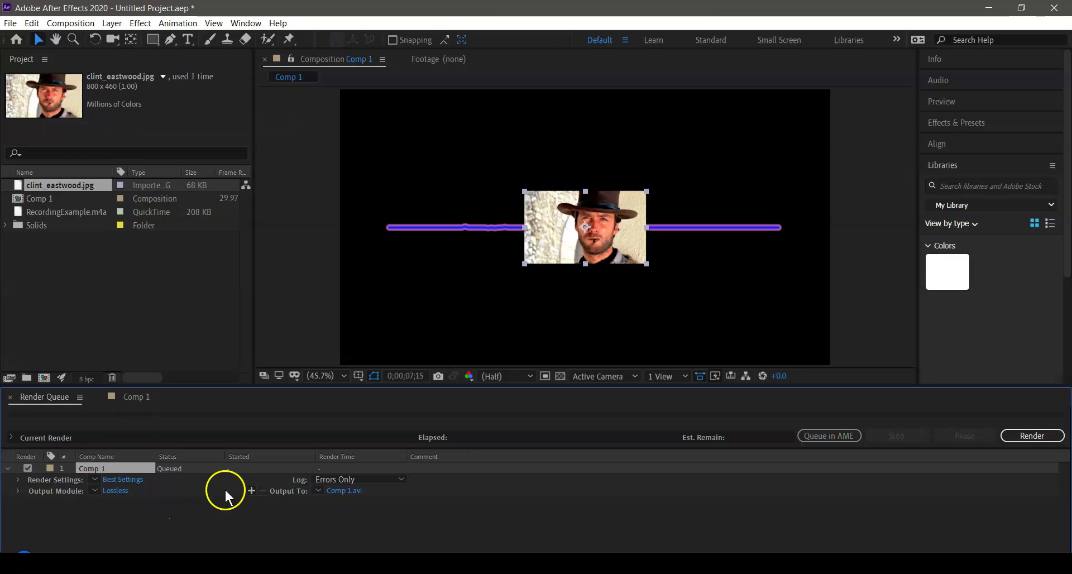
# - Review the available output module formats and the output file destination for Comp 1, leaving both settings as they are
pyautogui.click(122, 490)
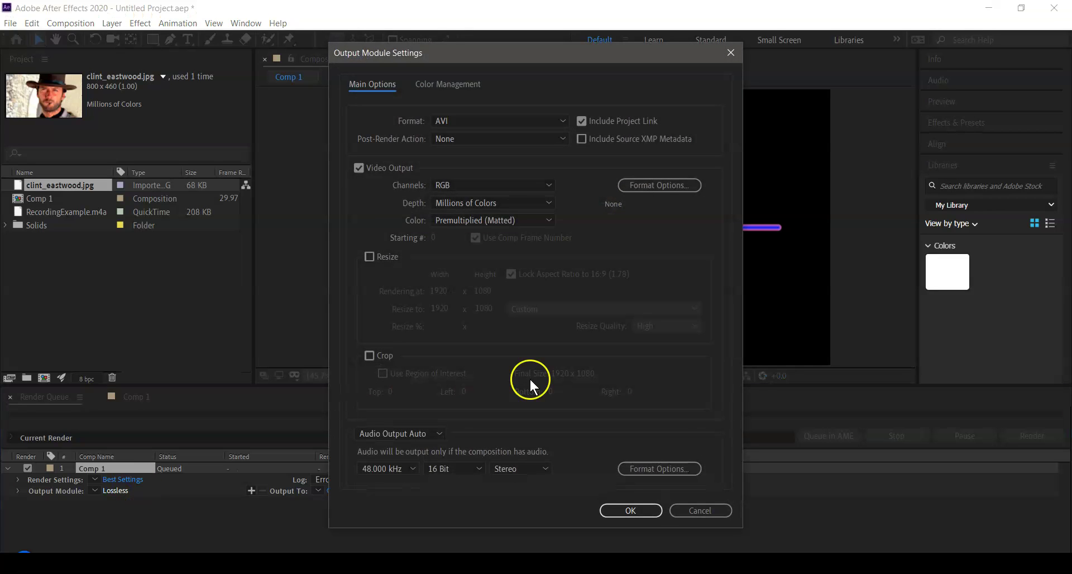
pyautogui.click(561, 120)
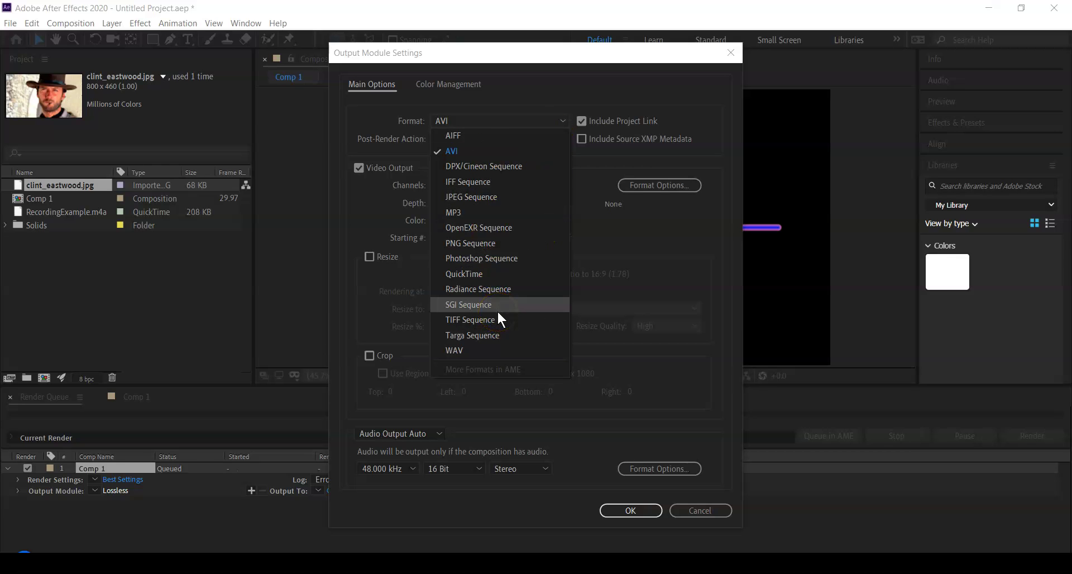
pyautogui.click(611, 396)
pyautogui.click(663, 494)
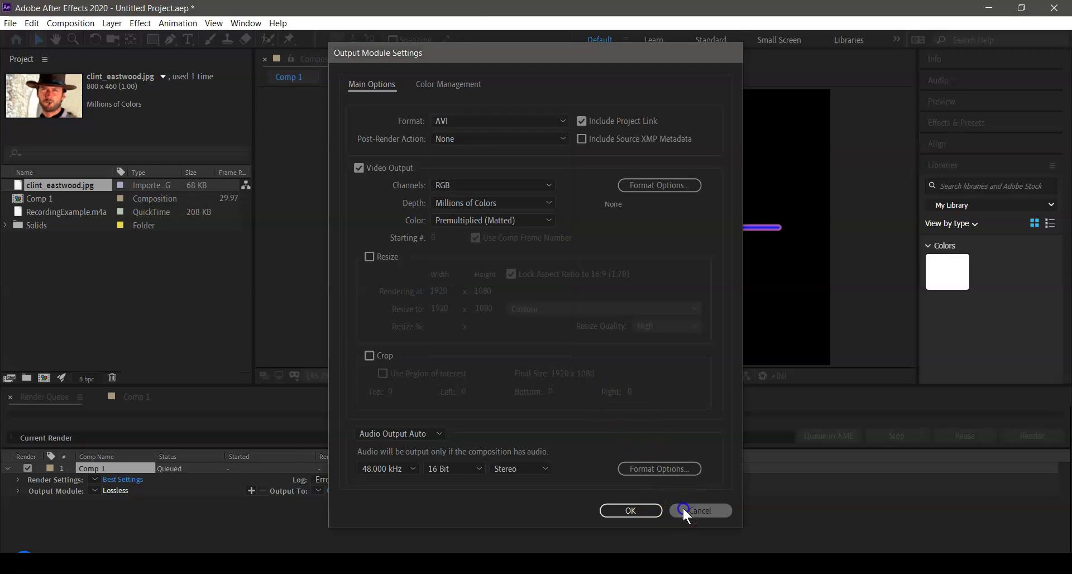
pyautogui.click(682, 507)
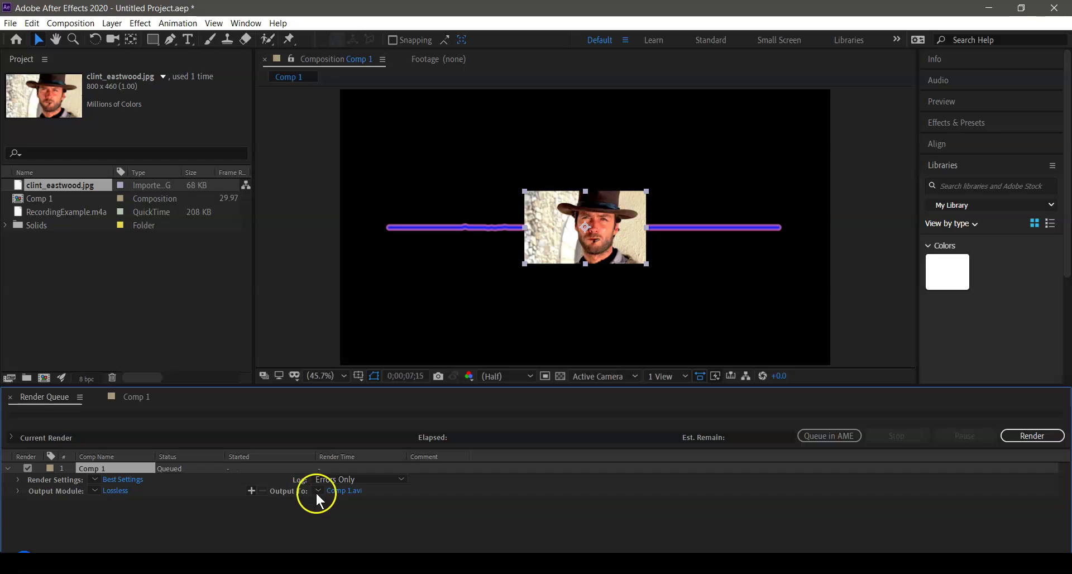
pyautogui.click(341, 491)
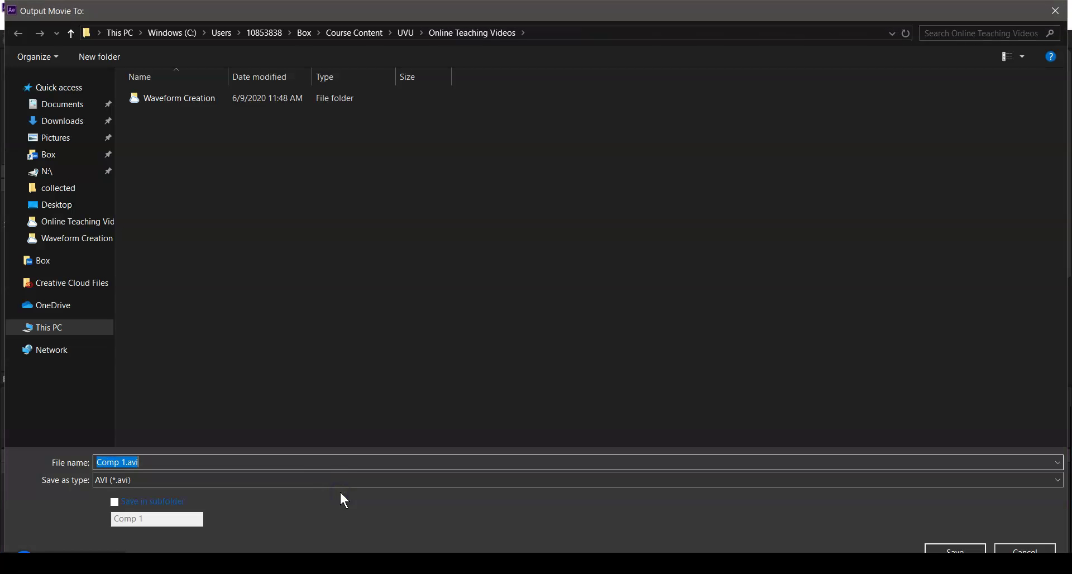
pyautogui.click(1055, 11)
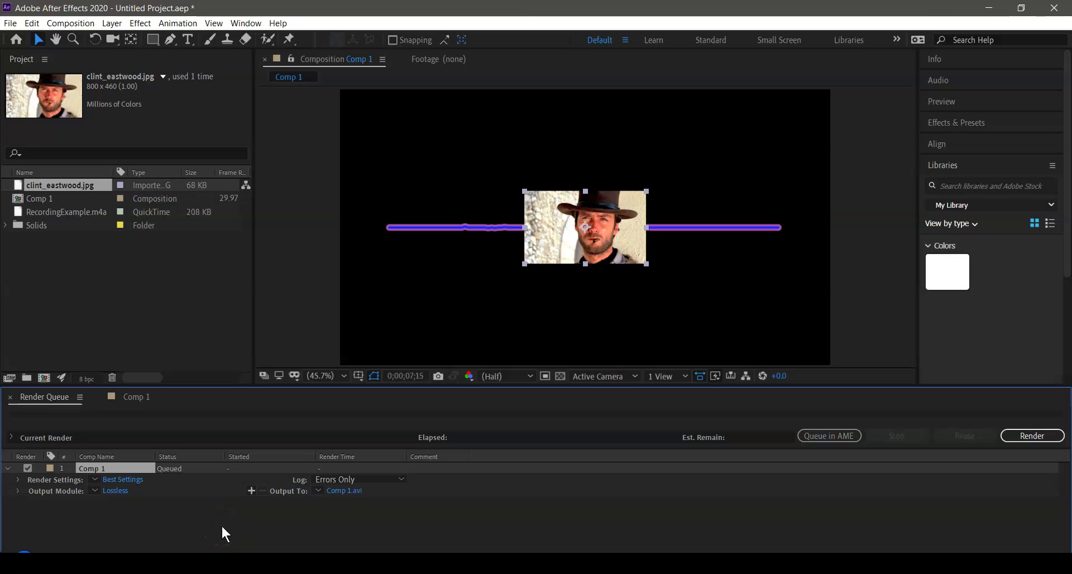
# - Send Comp 1 to the Adobe Media Encoder queue
pyautogui.click(79, 26)
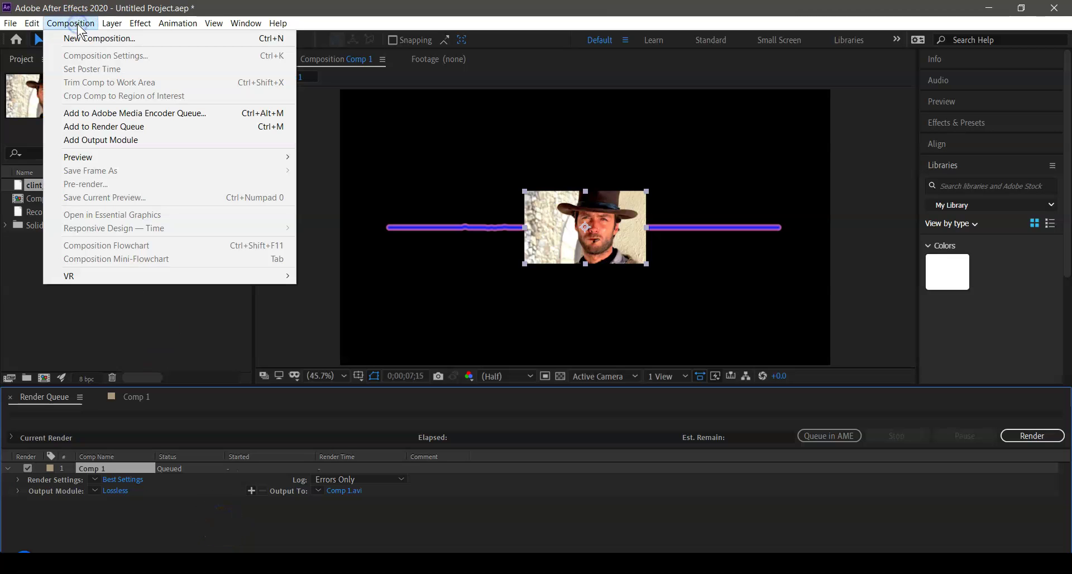
pyautogui.click(143, 113)
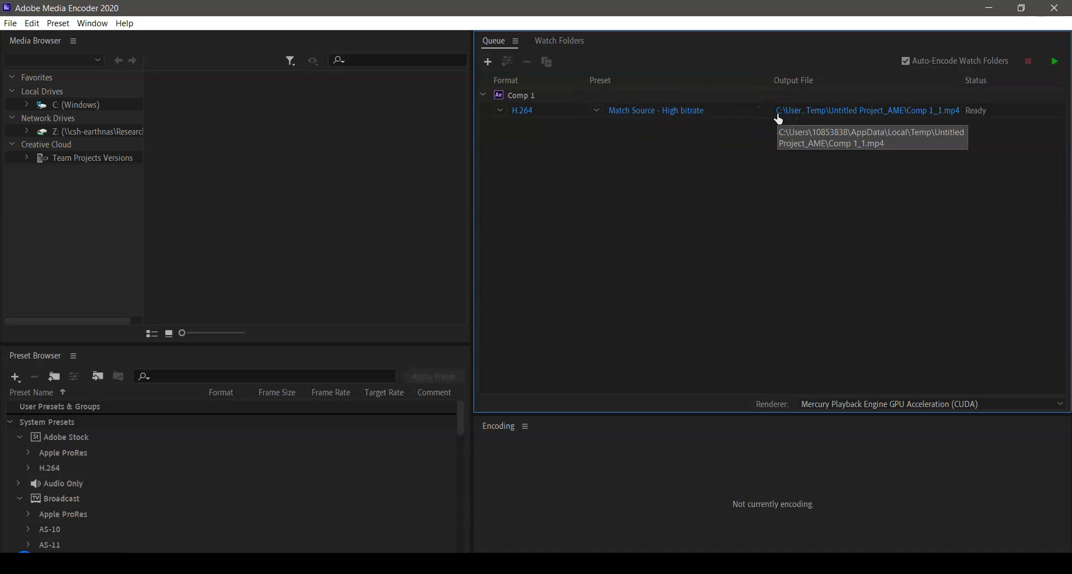
# - Look through the H.264 presets for Comp 1, keep Match Source - High bitrate, and start encoding the queue
pyautogui.click(595, 111)
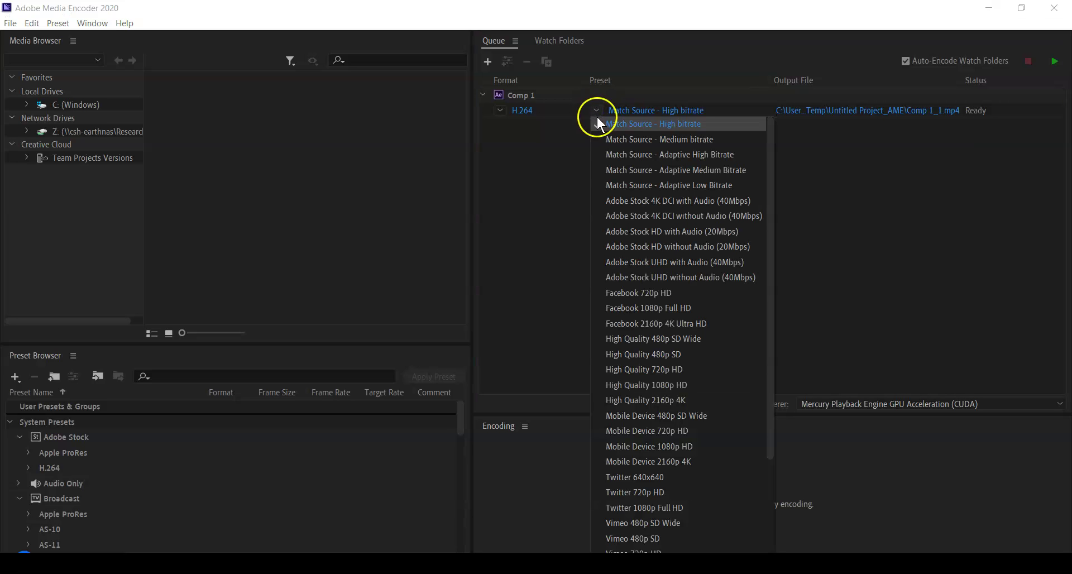
pyautogui.scroll(-3, 684, 363)
pyautogui.scroll(3, 683, 363)
pyautogui.scroll(-3, 683, 363)
pyautogui.scroll(3, 683, 363)
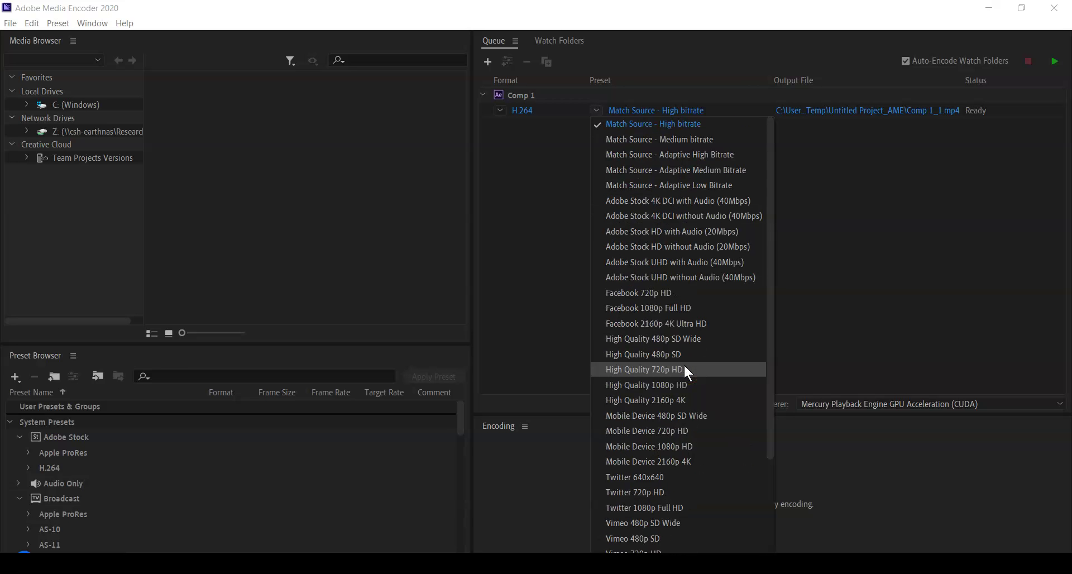
pyautogui.click(967, 132)
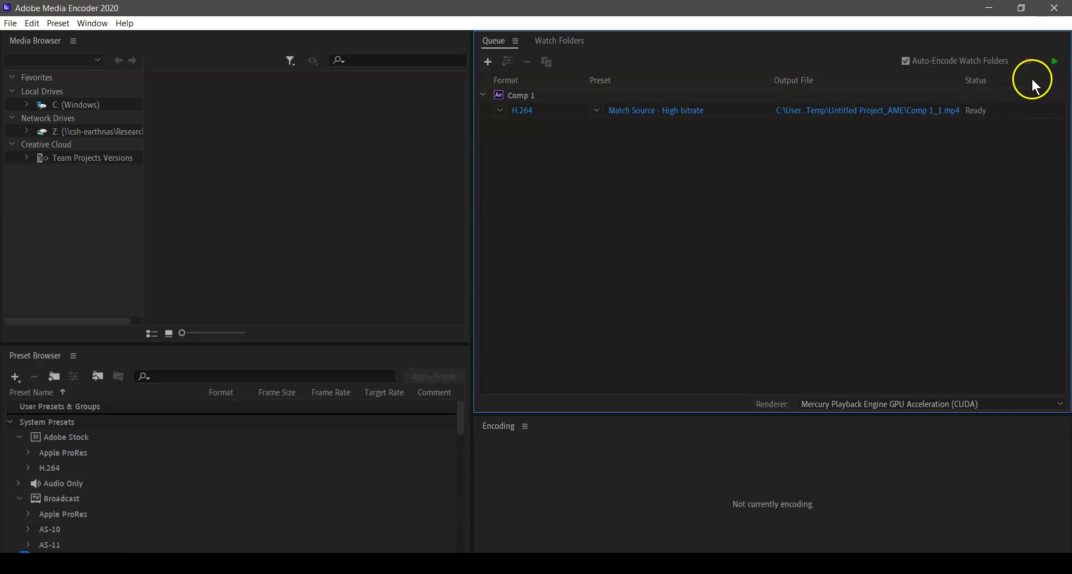
pyautogui.click(1053, 61)
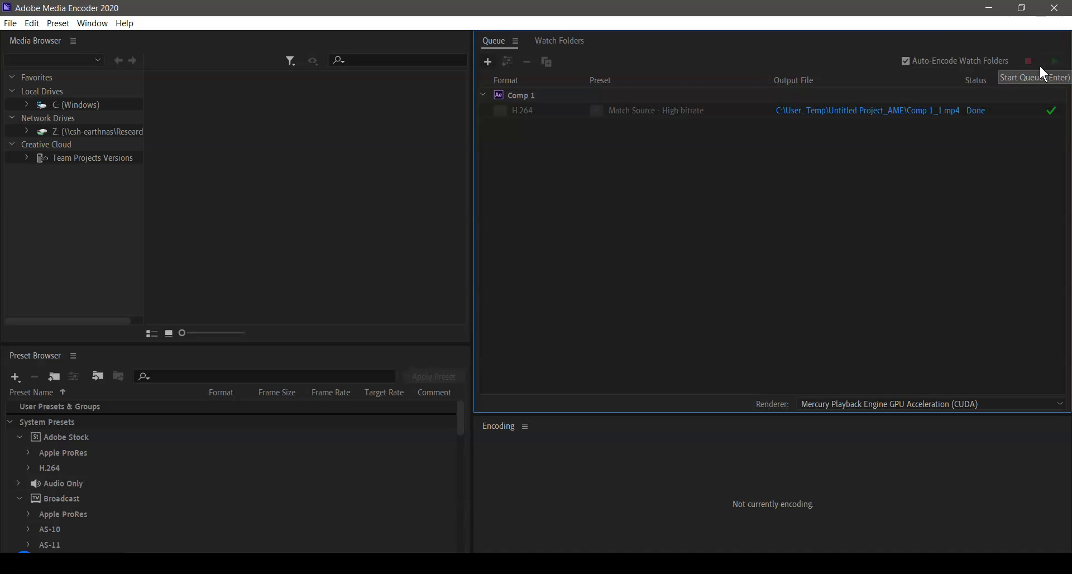
# - Open the encoded video Comp 1_1.mp4, play it, and jump back to about 5 seconds to replay the waveform
pyautogui.click(882, 113)
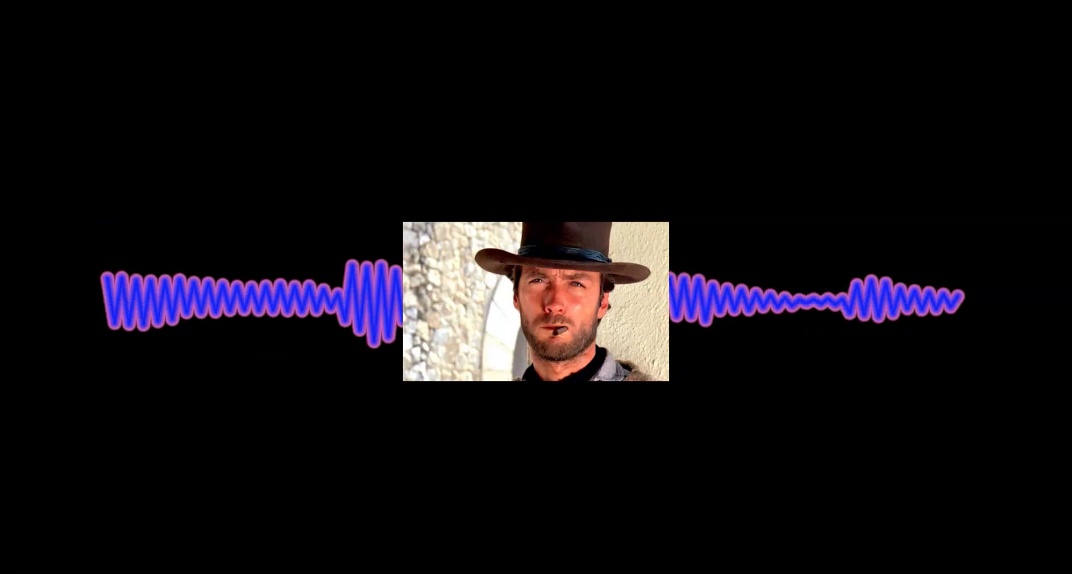
pyautogui.moveTo(236, 194)
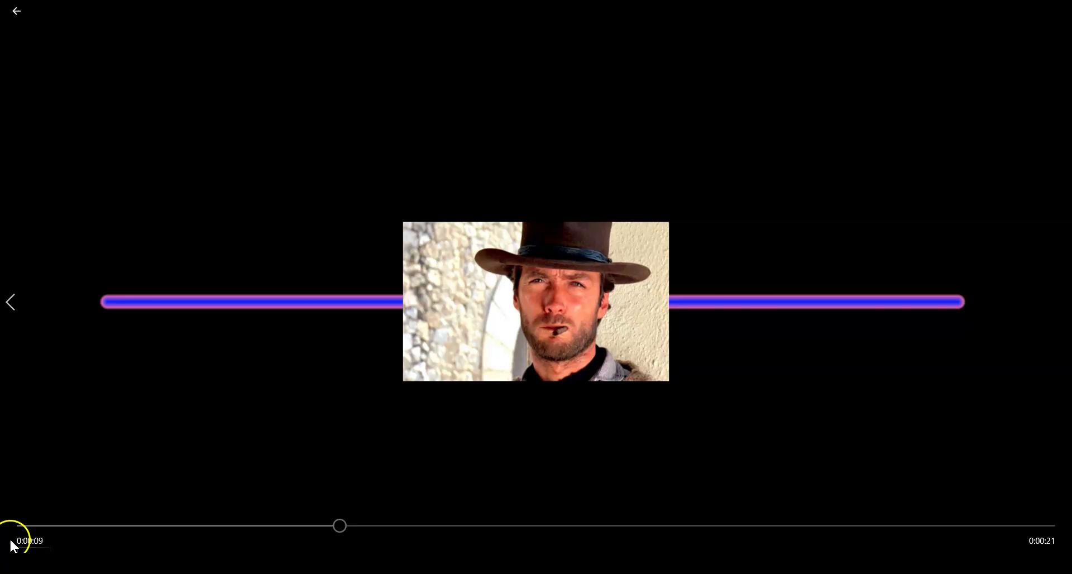
pyautogui.click(190, 525)
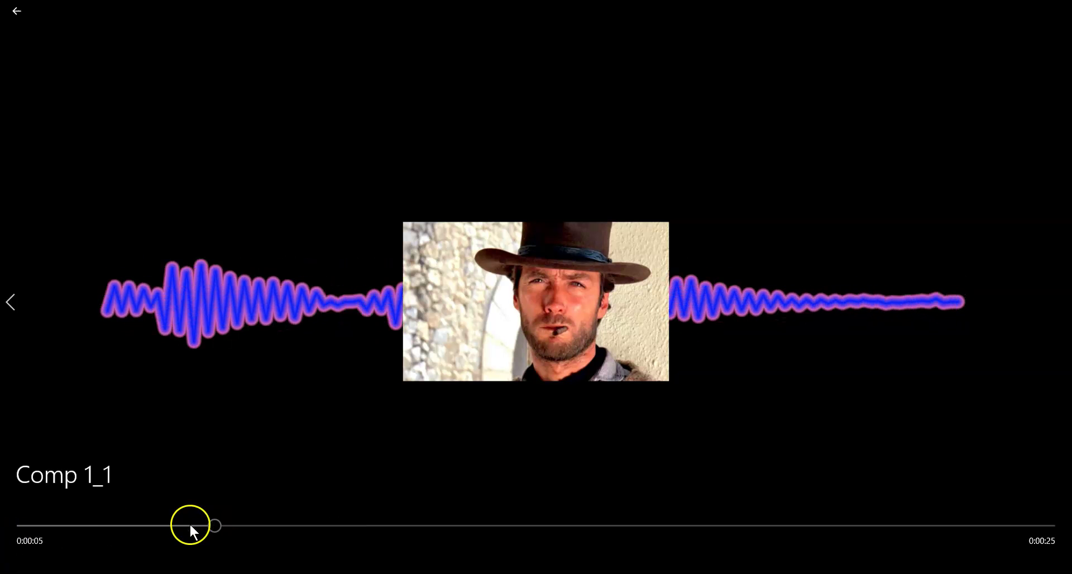